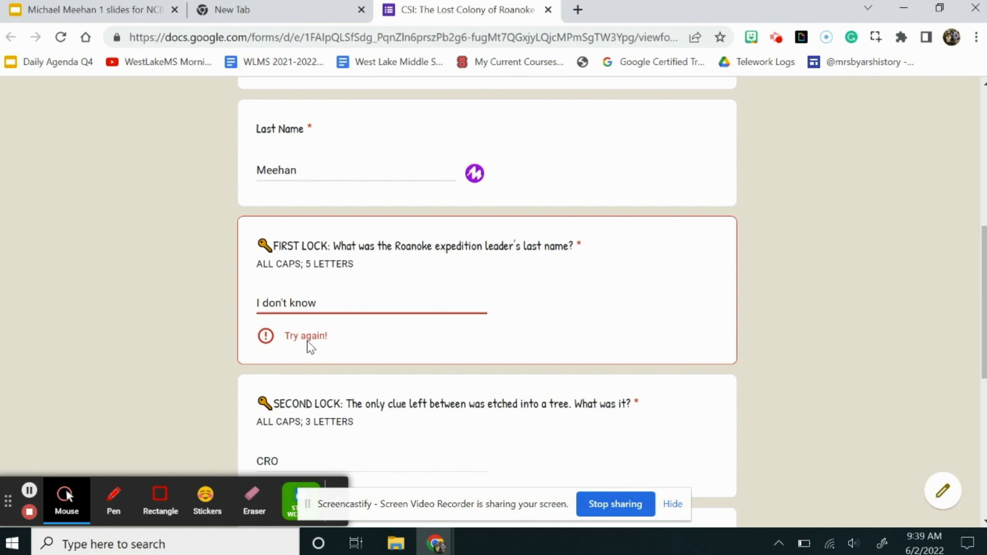
Change the first lock's answer to WHITE and submit the Lost Colony of Roanoke form.
{"action": "triple_click", "coordinate": [289, 304]}
{"action": "type", "text": "WHITE"}
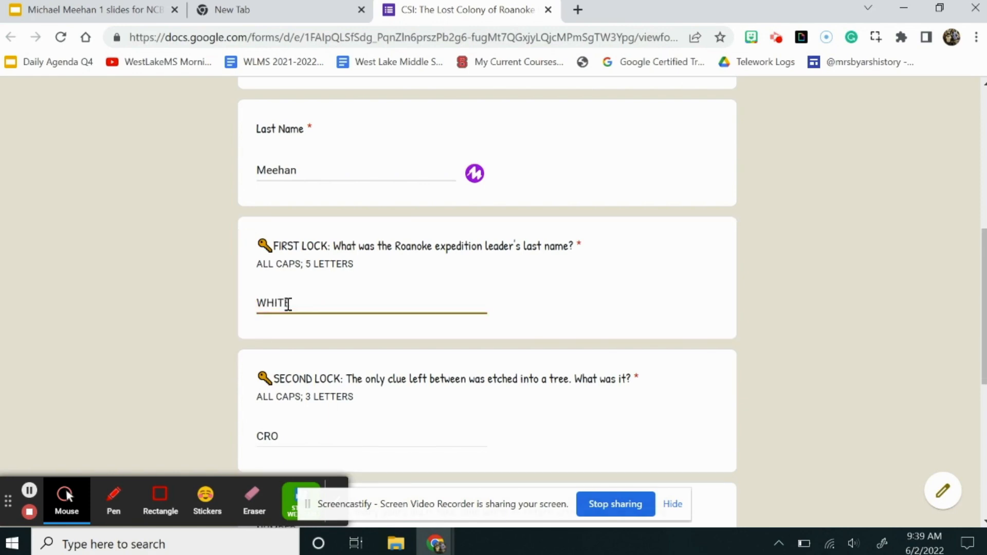
{"action": "scroll", "coordinate": [347, 397], "scroll_direction": "down", "scroll_amount": 7}
{"action": "left_click", "coordinate": [276, 402]}
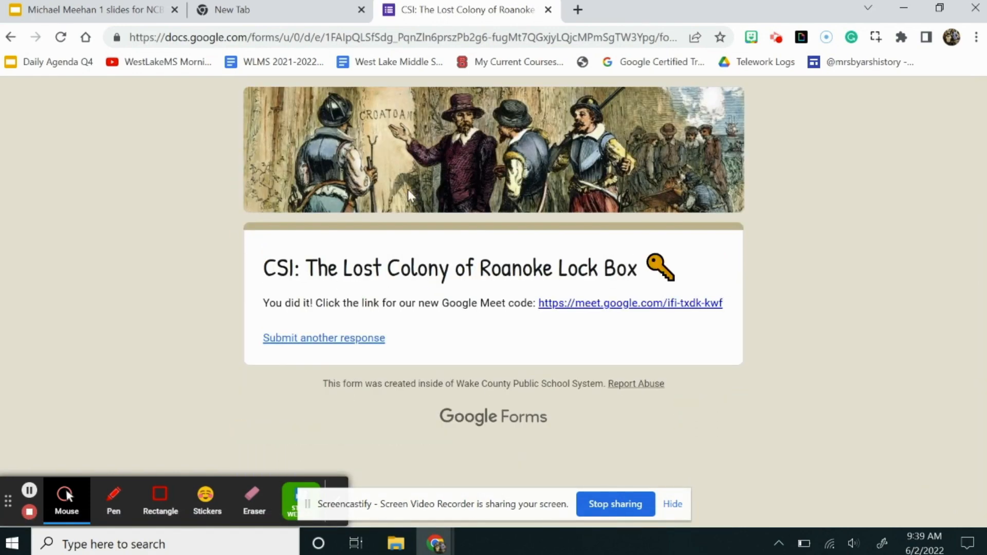
Create a new blank Google Form in a new browser tab using the form.new address.
{"action": "left_click", "coordinate": [305, 11]}
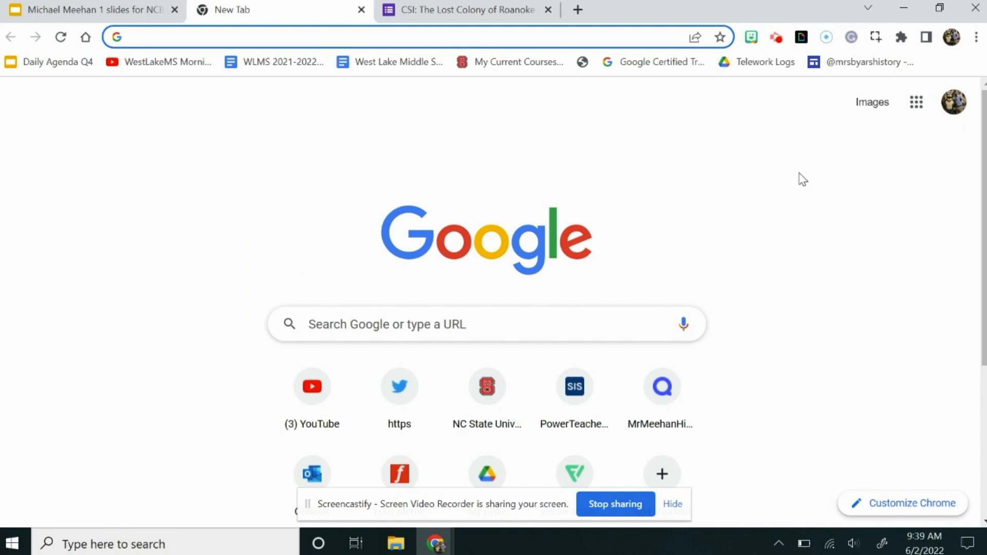
{"action": "left_click", "coordinate": [914, 109]}
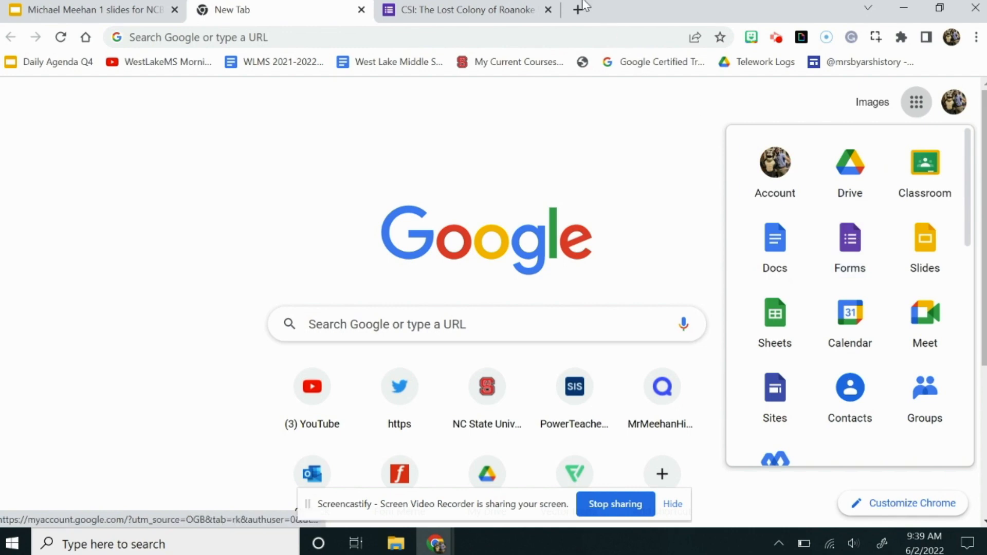
{"action": "left_click", "coordinate": [578, 9]}
{"action": "type", "text": "form.new"}
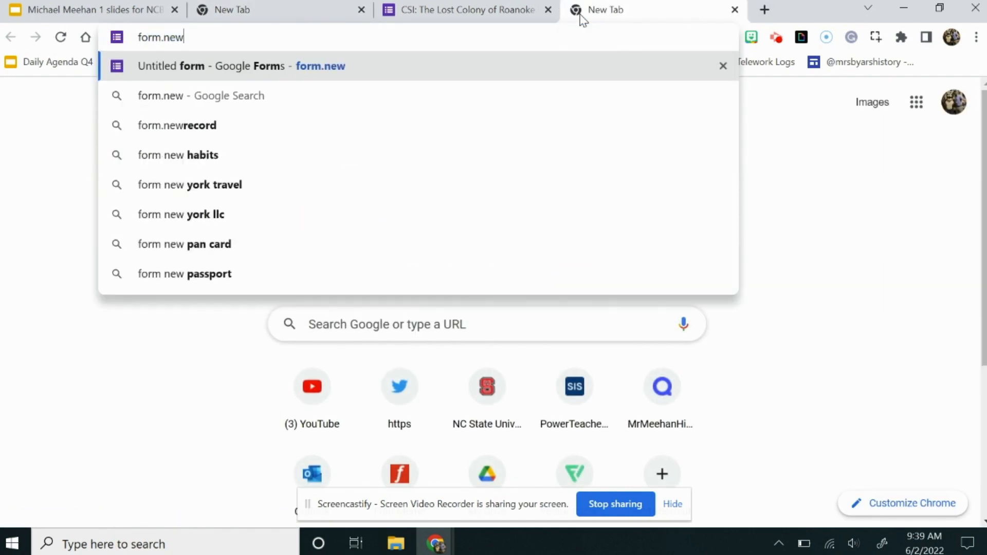
{"action": "key", "text": "Return"}
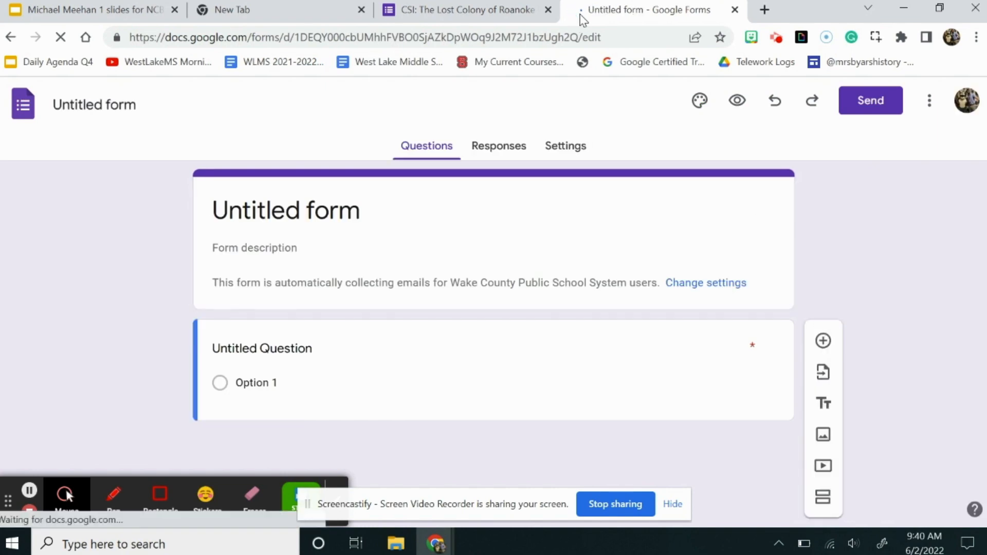
Title the new form "Test Form" and make it a quiz in its settings.
{"action": "left_click", "coordinate": [304, 213]}
{"action": "triple_click", "coordinate": [304, 213]}
{"action": "type", "text": "Test Form"}
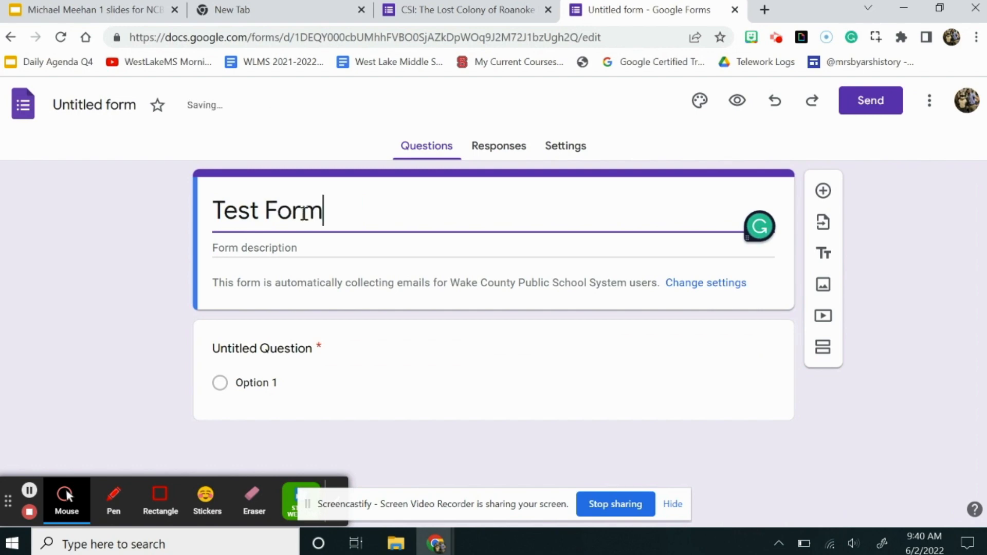
{"action": "left_click", "coordinate": [558, 153]}
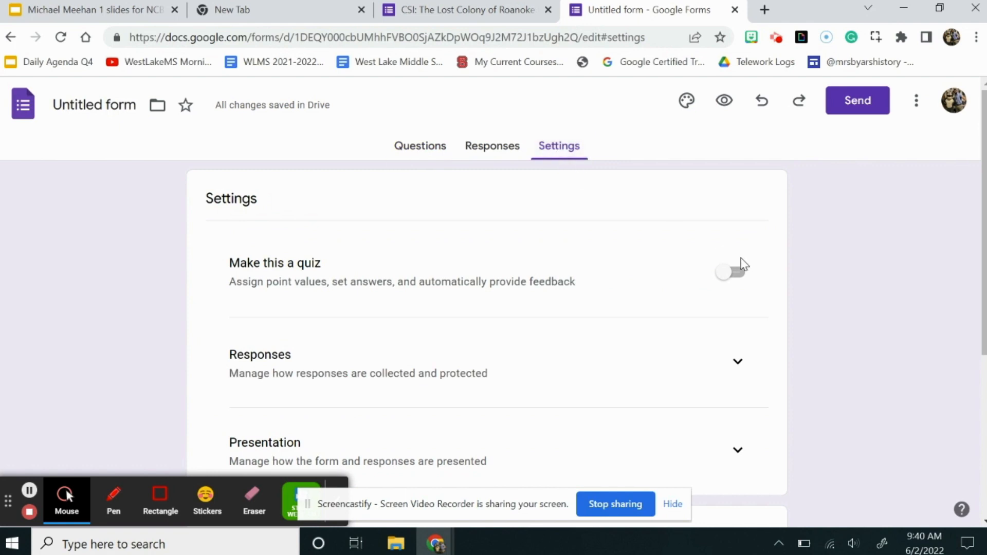
{"action": "left_click", "coordinate": [730, 281]}
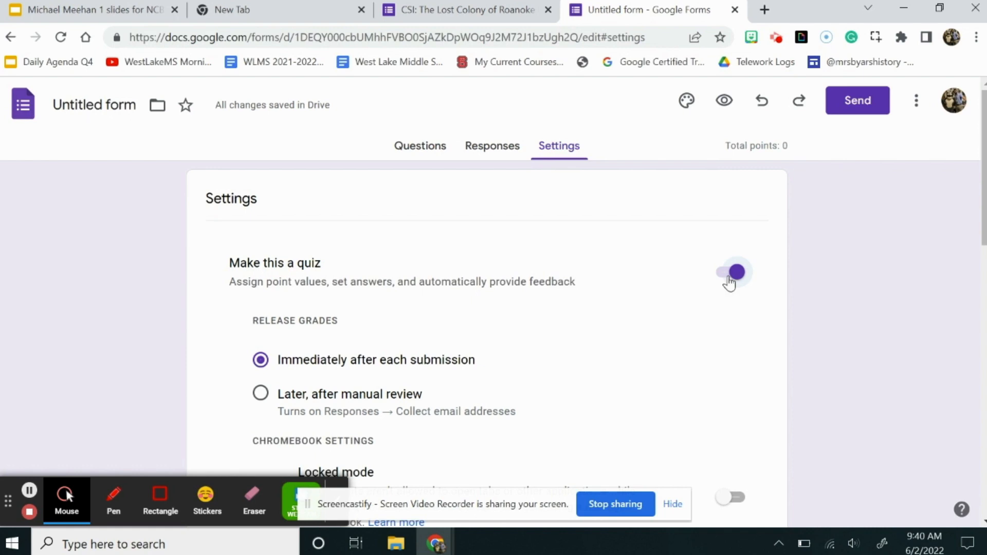
Change the untitled question to the short answer type and enable response validation for it.
{"action": "left_click", "coordinate": [421, 149]}
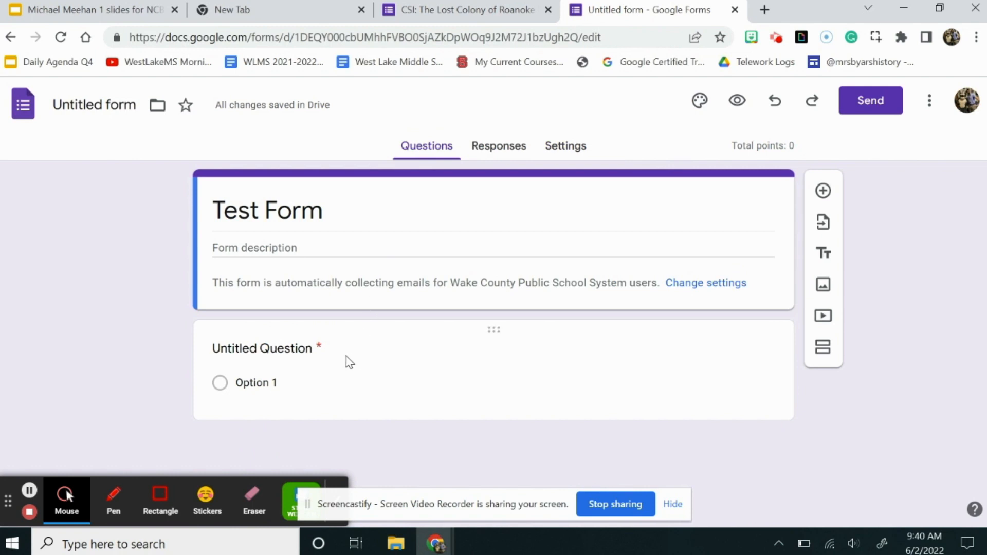
{"action": "left_click", "coordinate": [301, 354]}
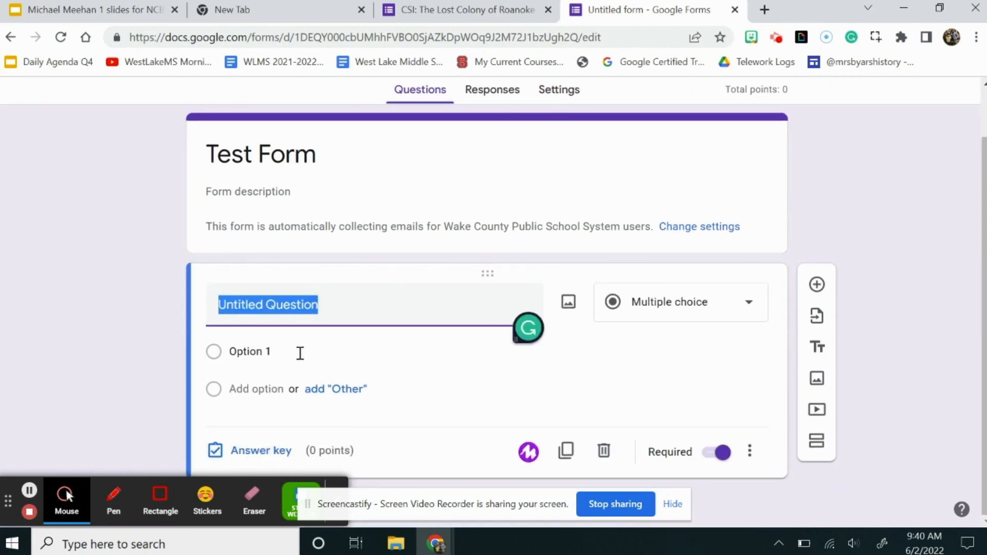
{"action": "left_click", "coordinate": [680, 308]}
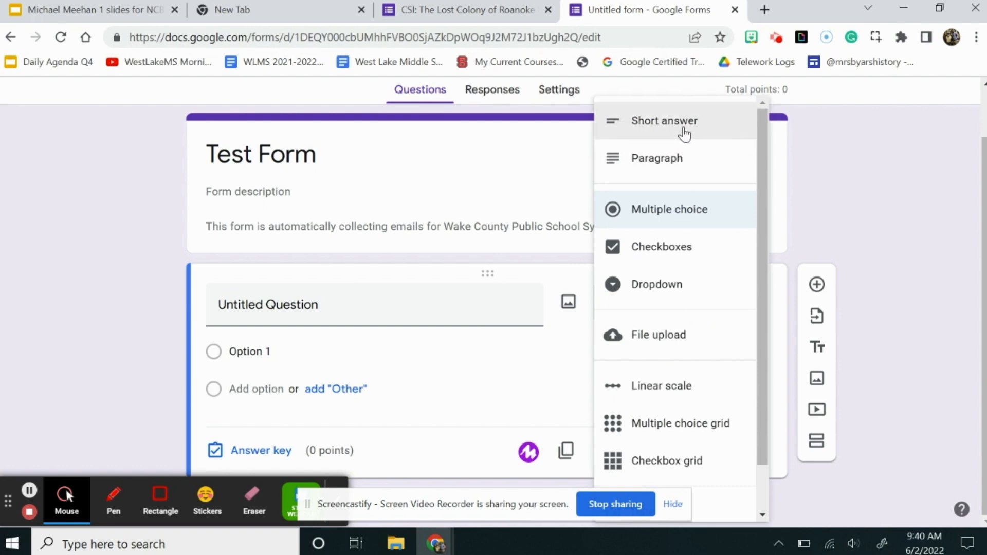
{"action": "left_click", "coordinate": [684, 134]}
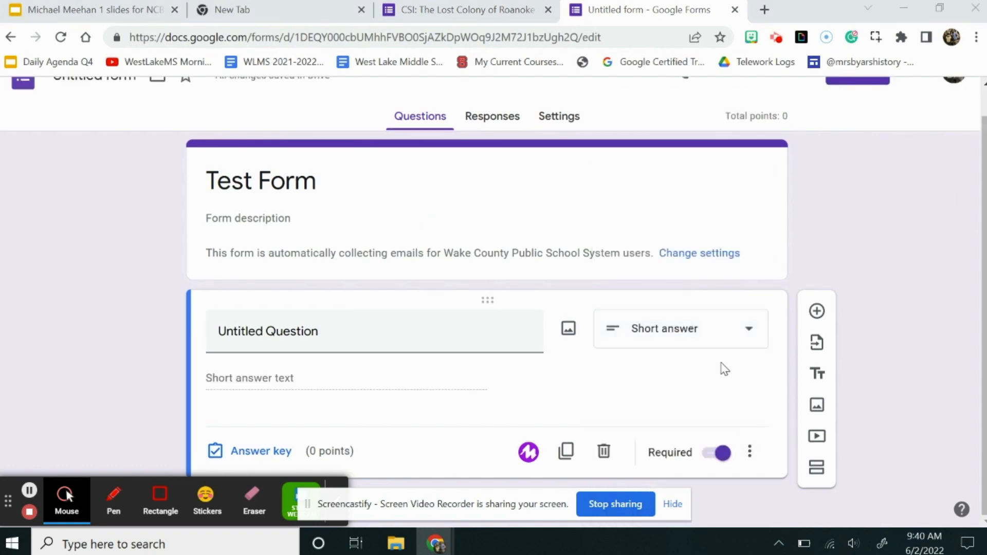
{"action": "left_click", "coordinate": [751, 452]}
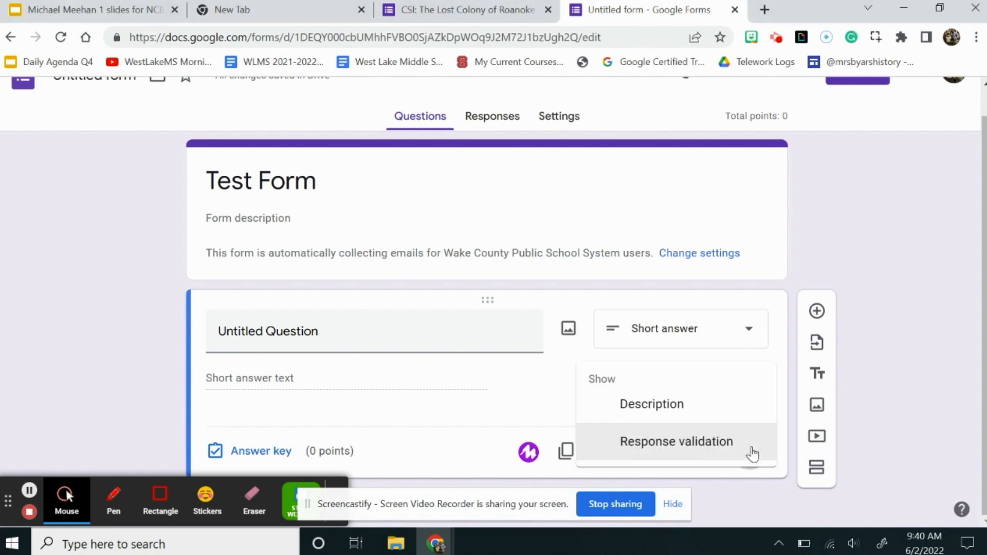
{"action": "left_click", "coordinate": [698, 447]}
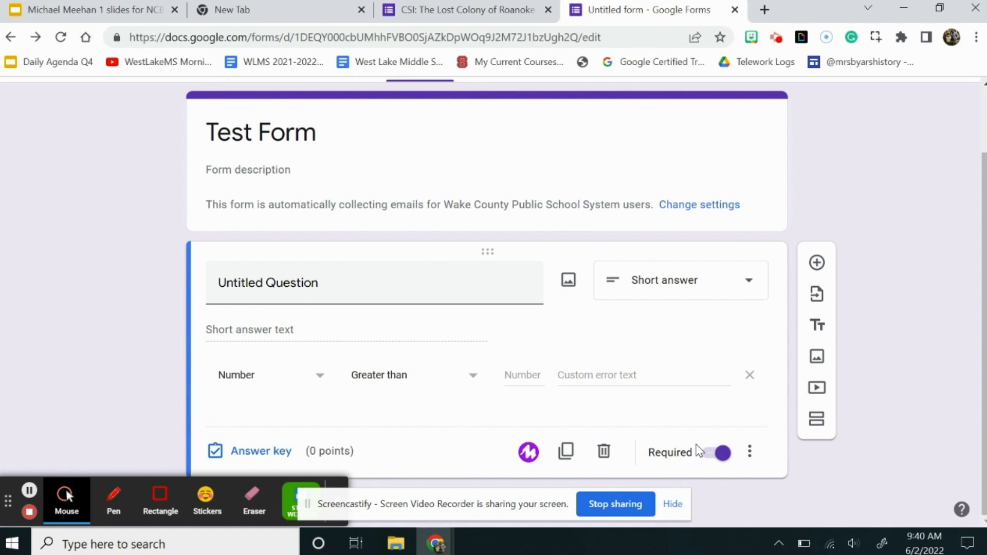
Set the question text to "Who did the U.S. gain independence from?".
{"action": "left_click", "coordinate": [360, 294]}
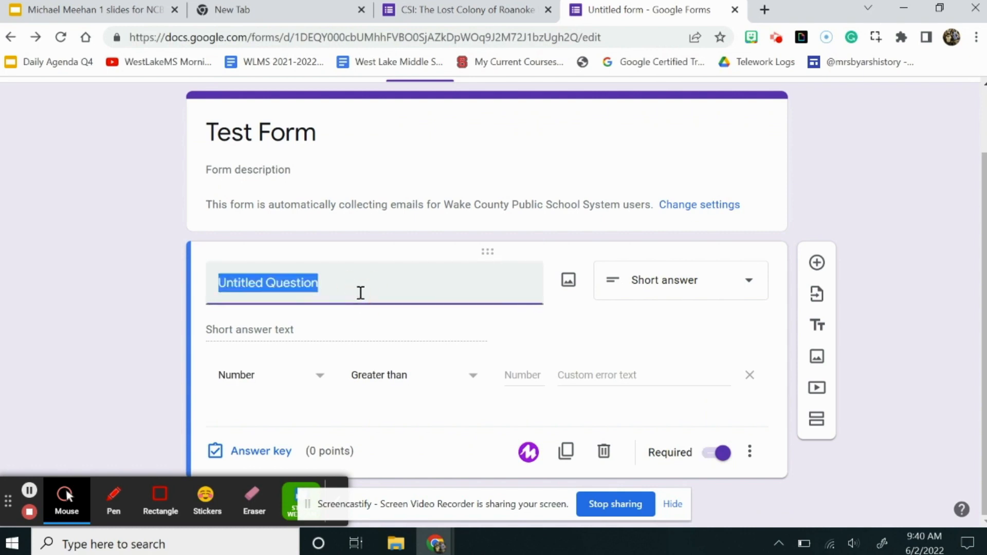
{"action": "type", "text": "W"}
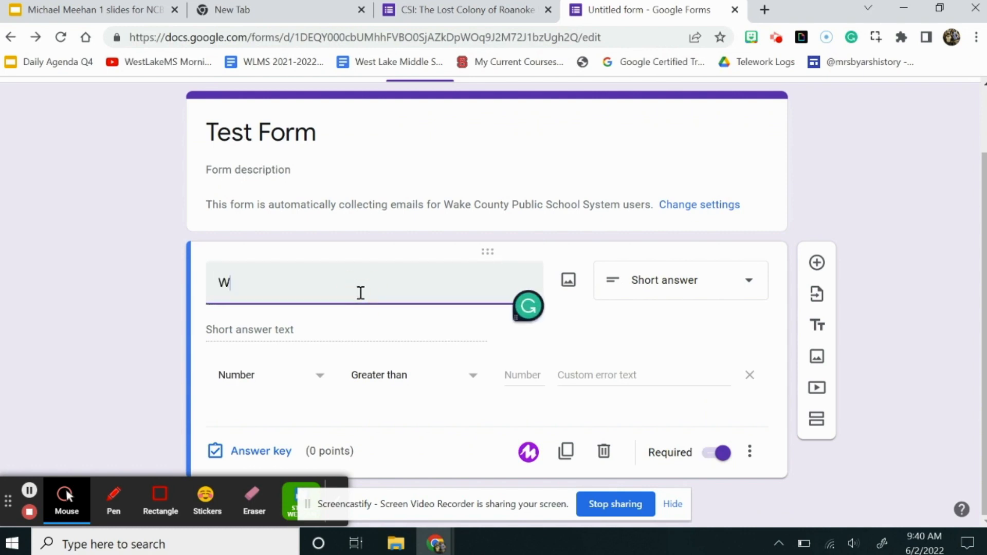
{"action": "type", "text": "ho did the U."}
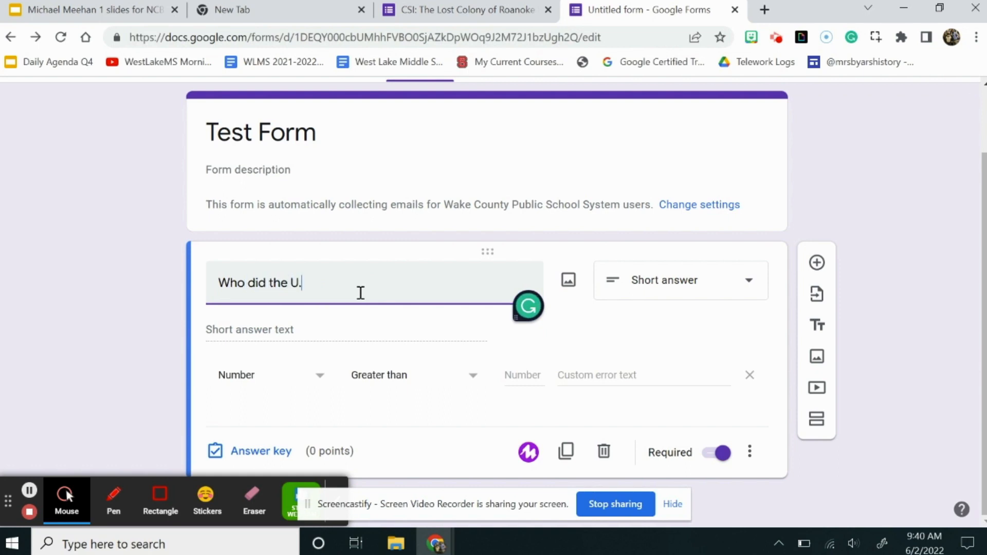
{"action": "type", "text": "S. gain indepde"}
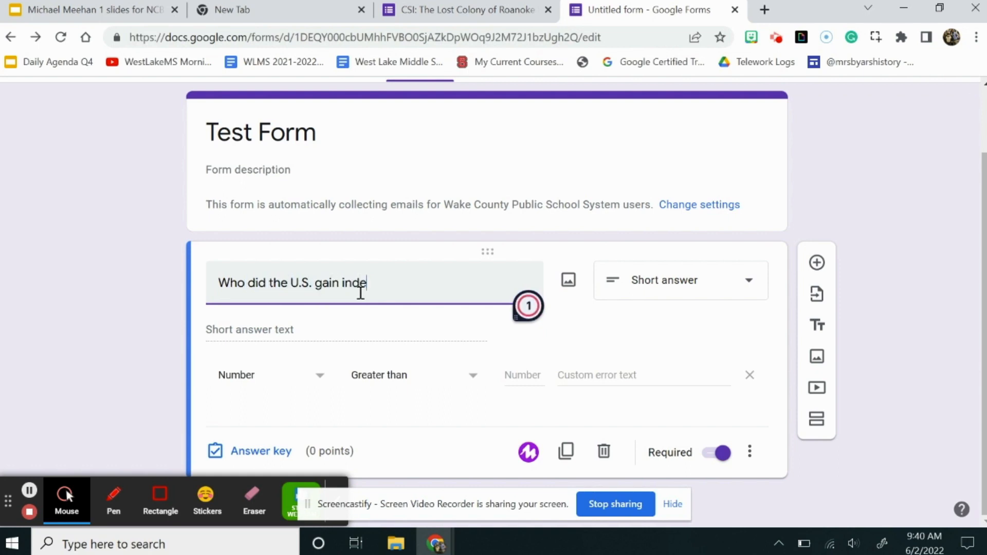
{"action": "key", "text": "BackSpace"}
{"action": "key", "text": "BackSpace"}
{"action": "type", "text": "endence from?"}
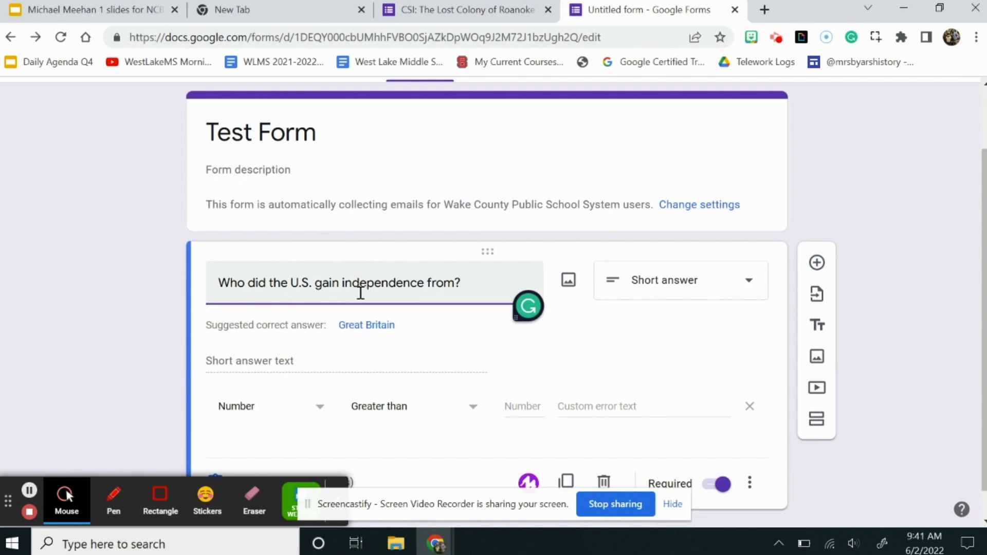
Set the independence question's validation to text that contains "Britain", with the custom error text "Try again!".
{"action": "left_click", "coordinate": [299, 412]}
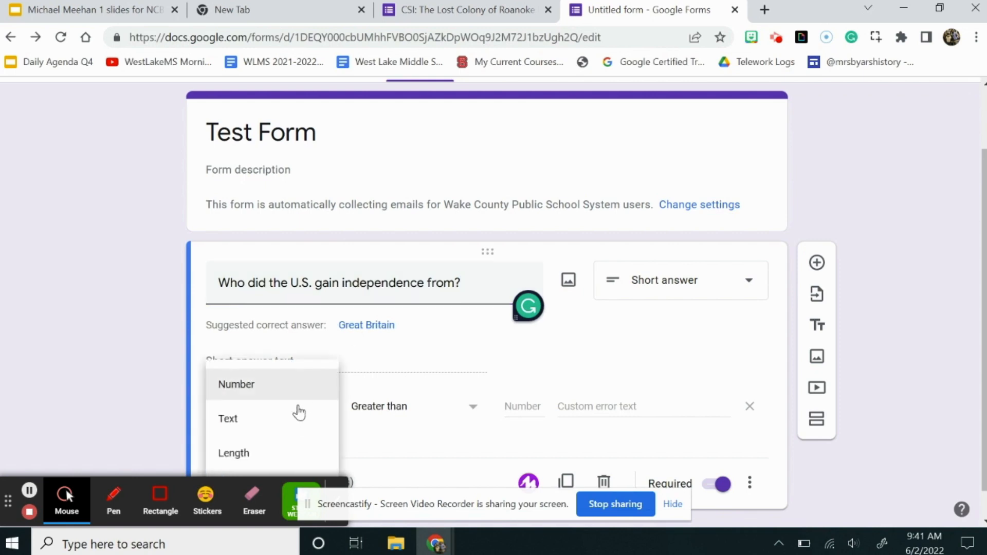
{"action": "left_click", "coordinate": [259, 419]}
{"action": "left_click", "coordinate": [403, 415]}
{"action": "left_click", "coordinate": [399, 391]}
{"action": "left_click", "coordinate": [480, 406]}
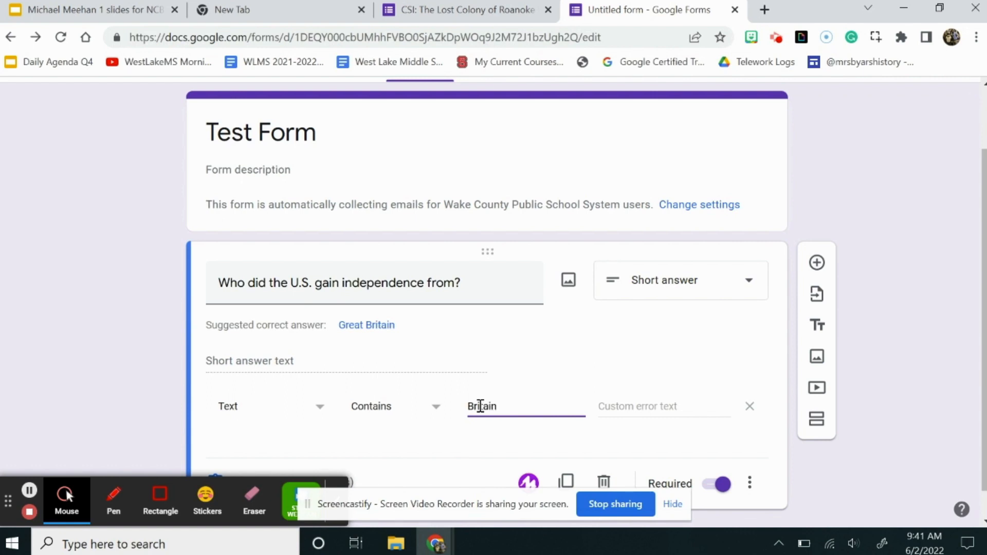
{"action": "left_click", "coordinate": [638, 404]}
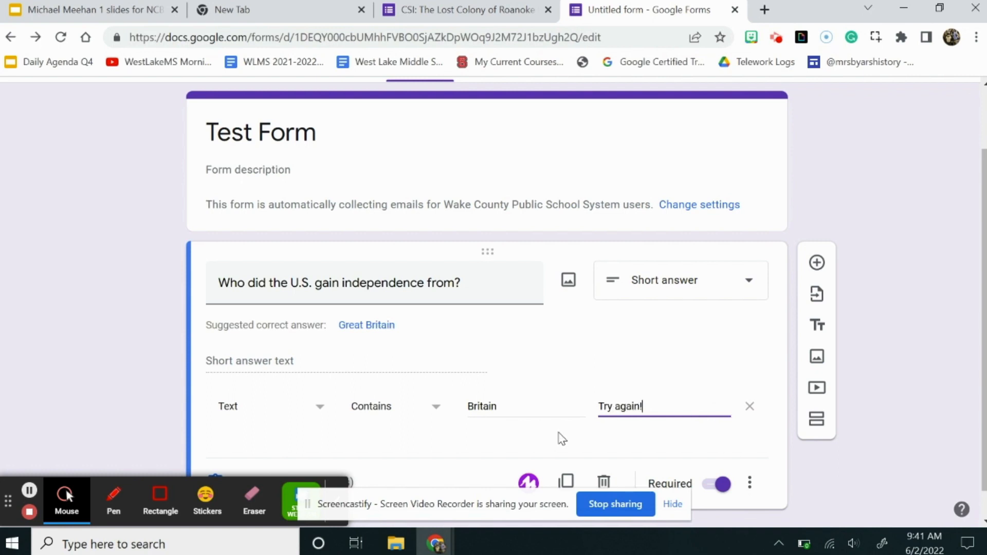
{"action": "scroll", "coordinate": [561, 439], "scroll_direction": "down", "scroll_amount": 1}
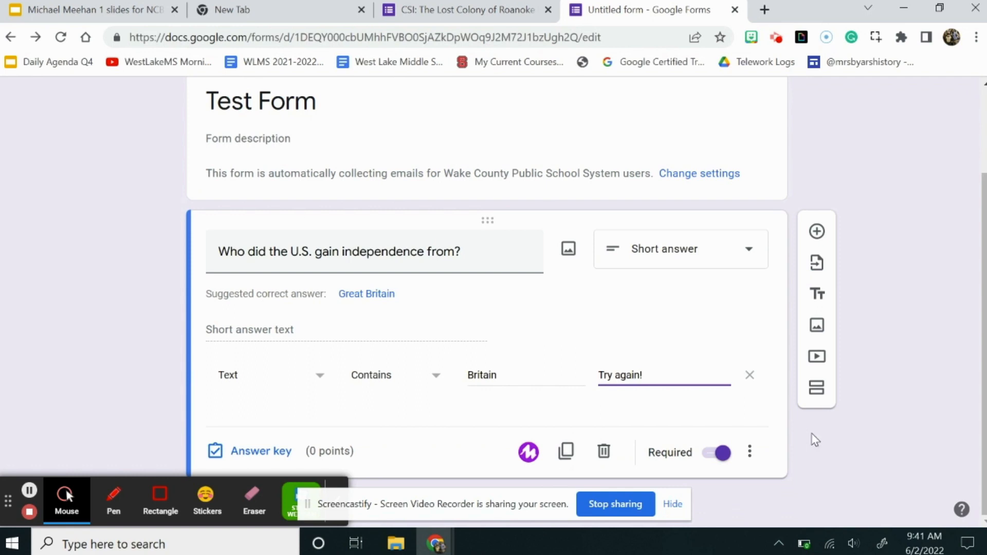
{"action": "left_click", "coordinate": [798, 451]}
Preview the form and try submitting "i don't know" as the answer to the independence question.
{"action": "scroll", "coordinate": [798, 448], "scroll_direction": "up", "scroll_amount": 3}
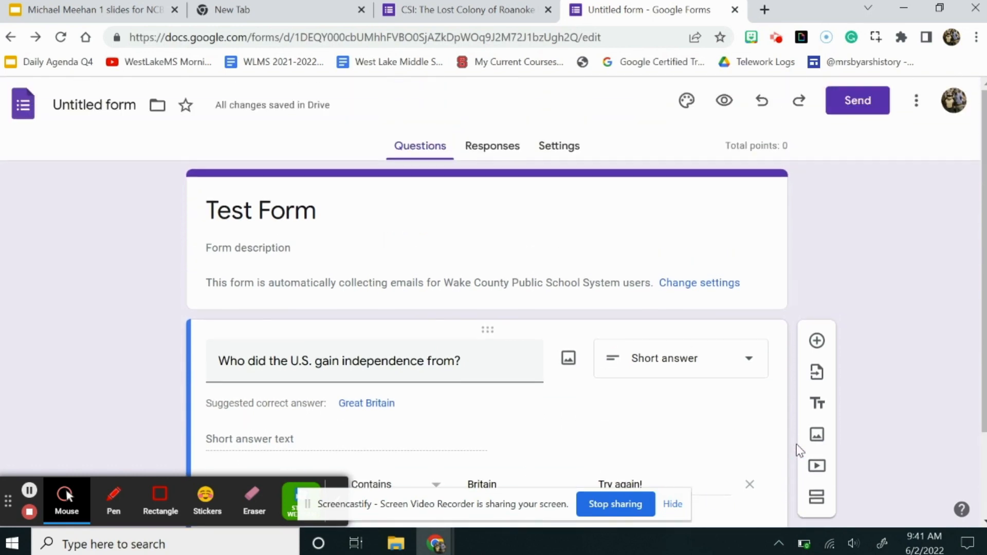
{"action": "left_click", "coordinate": [723, 106]}
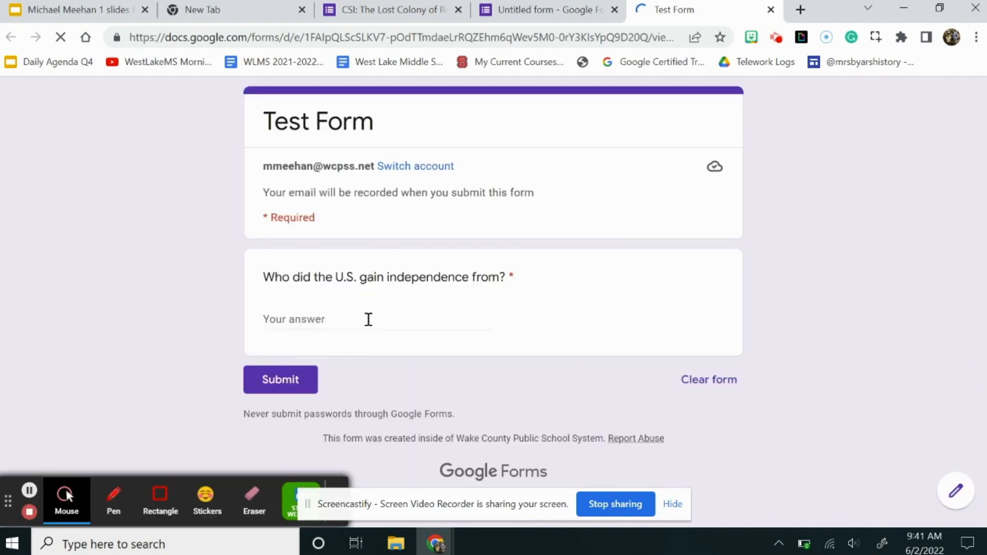
{"action": "left_click", "coordinate": [363, 320]}
{"action": "type", "text": "i"}
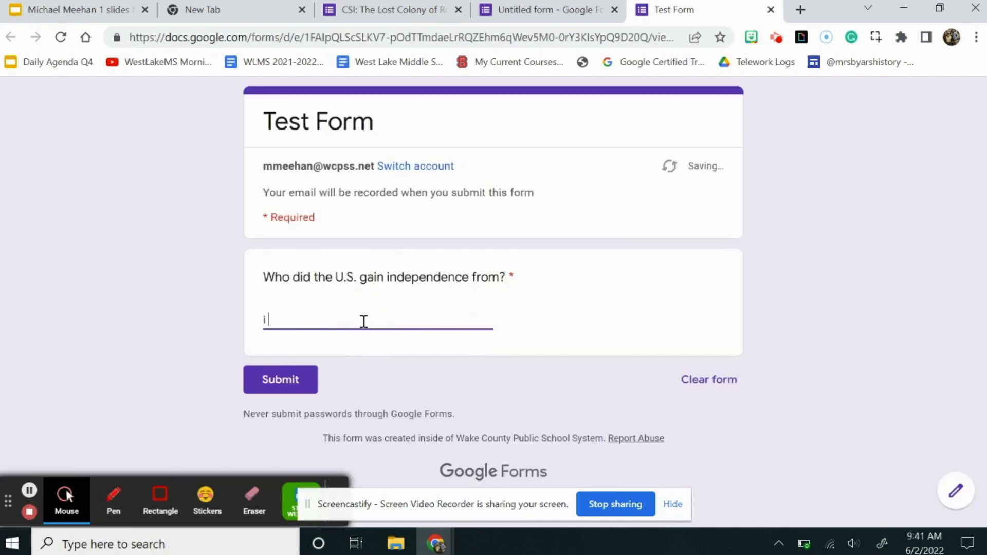
{"action": "type", "text": " don't know"}
{"action": "left_click", "coordinate": [299, 371]}
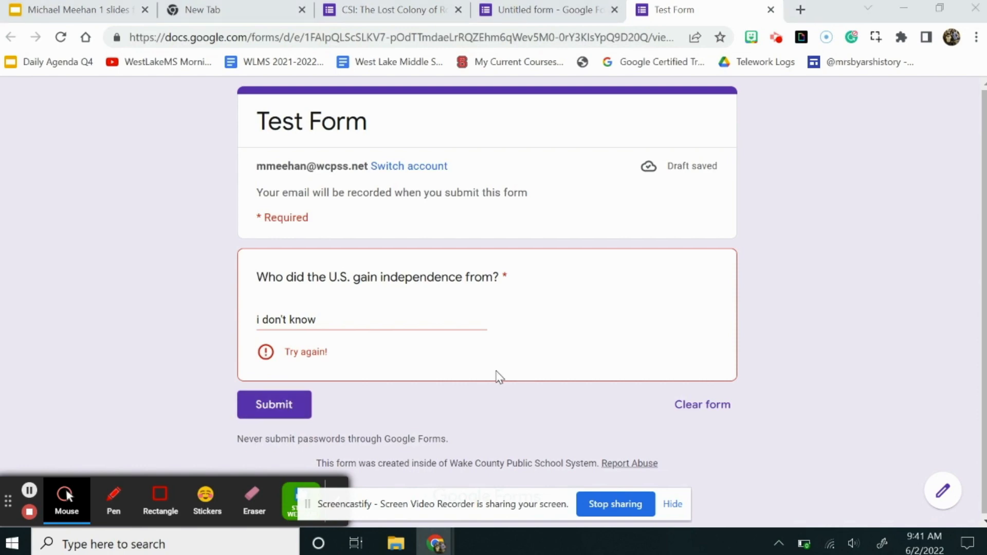
Return to the form editor and add a second question, of the short answer type with response validation enabled.
{"action": "left_click", "coordinate": [535, 5]}
{"action": "scroll", "coordinate": [469, 342], "scroll_direction": "down", "scroll_amount": 2}
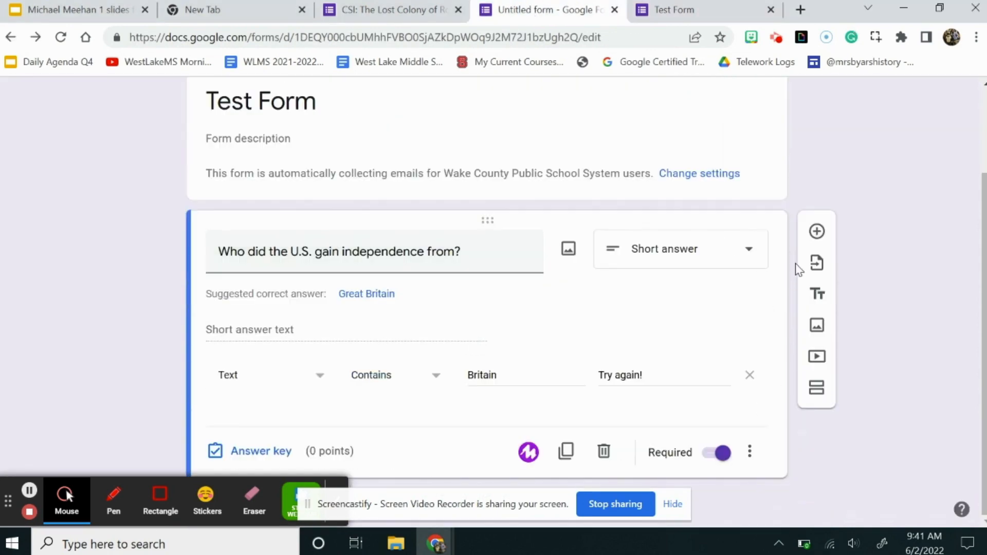
{"action": "left_click", "coordinate": [817, 231]}
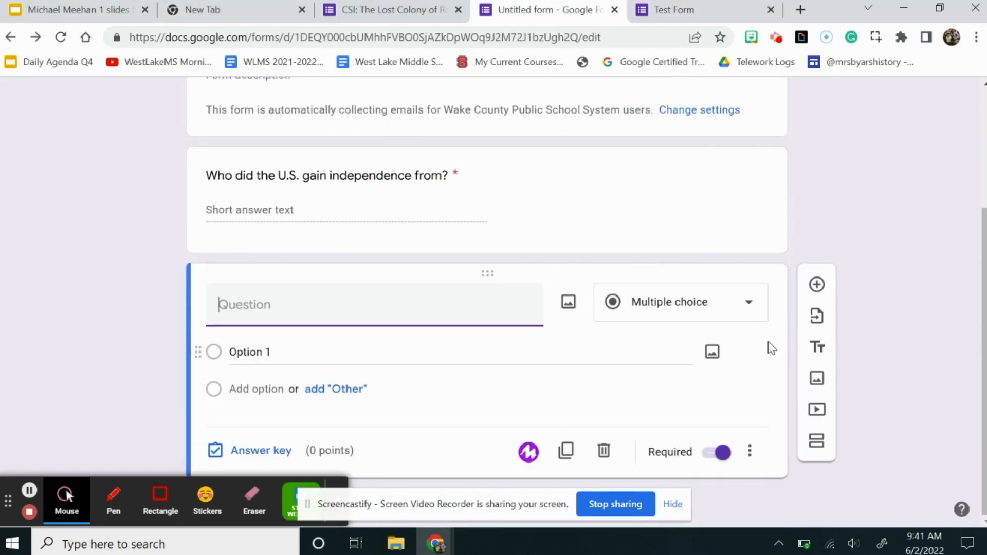
{"action": "left_click", "coordinate": [709, 318]}
{"action": "left_click", "coordinate": [702, 126]}
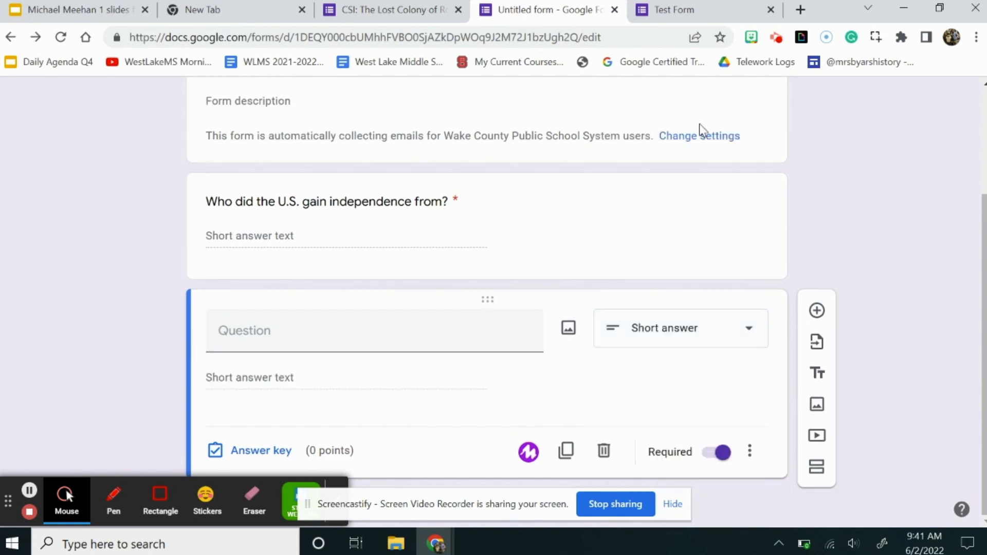
{"action": "left_click", "coordinate": [751, 457]}
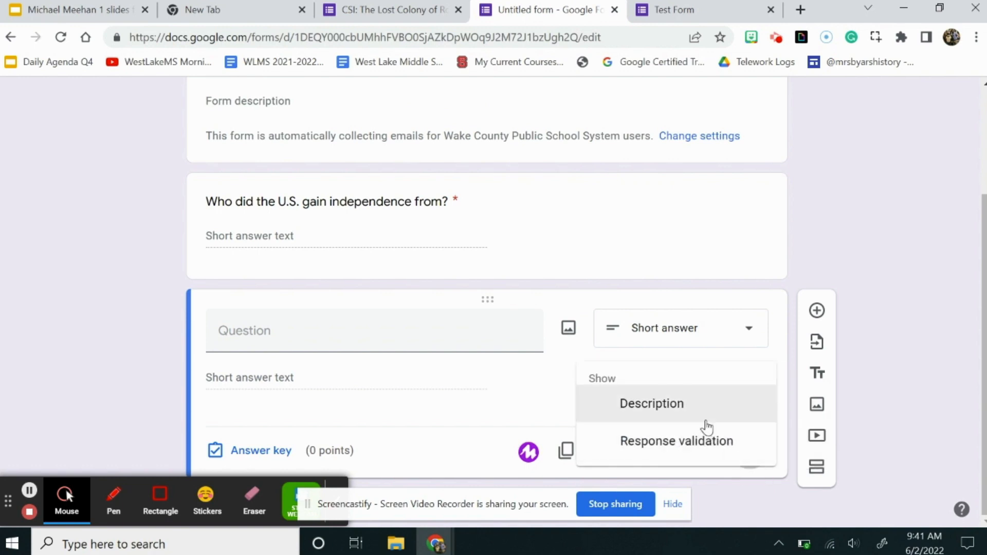
{"action": "left_click", "coordinate": [698, 449]}
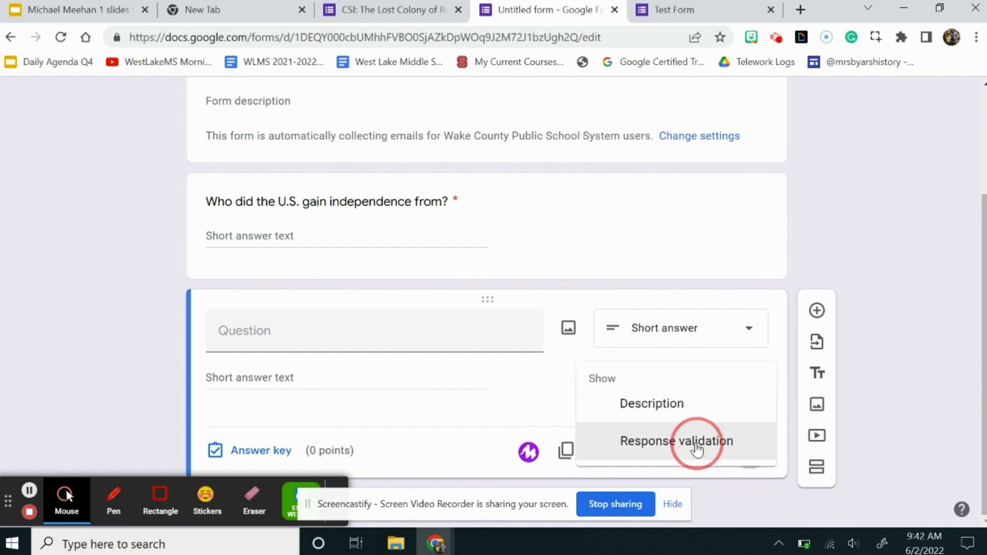
Enter "What is 9x9?" as the second question's text.
{"action": "left_click", "coordinate": [362, 331]}
{"action": "type", "text": "Wh"}
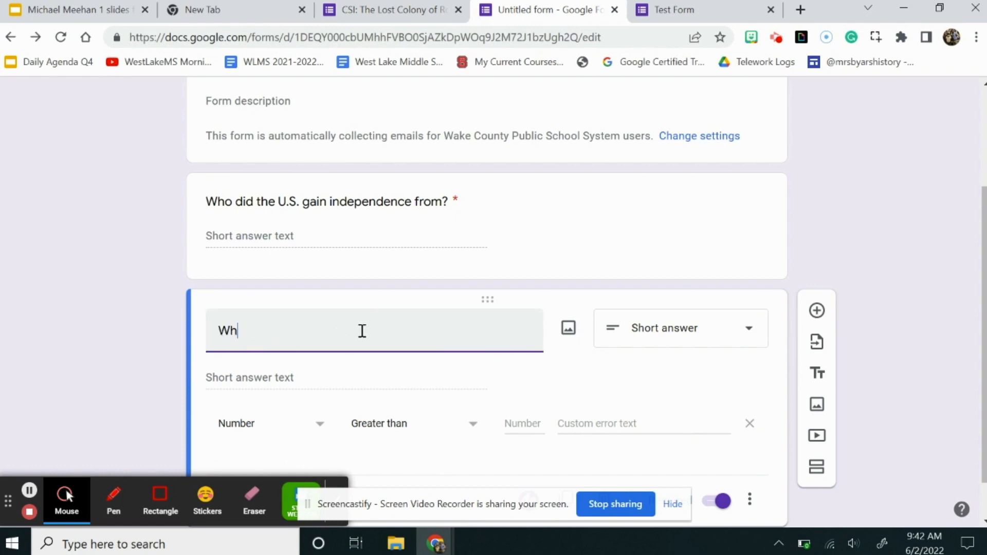
{"action": "type", "text": "at is 9x9?"}
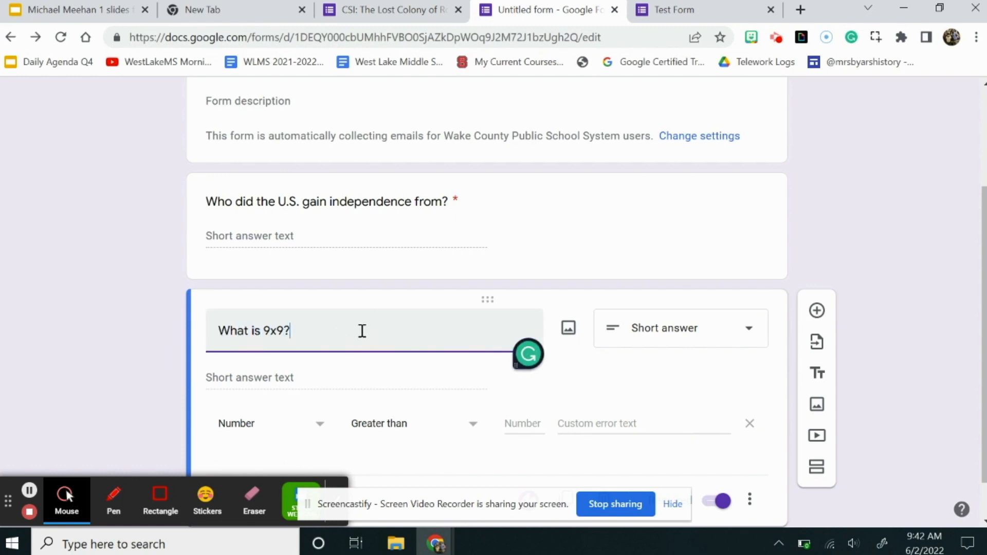
Set the 9x9 question's validation to a number equal to 81, with the custom error text "Try again!".
{"action": "scroll", "coordinate": [362, 331], "scroll_direction": "down", "scroll_amount": 1}
{"action": "left_click", "coordinate": [292, 380]}
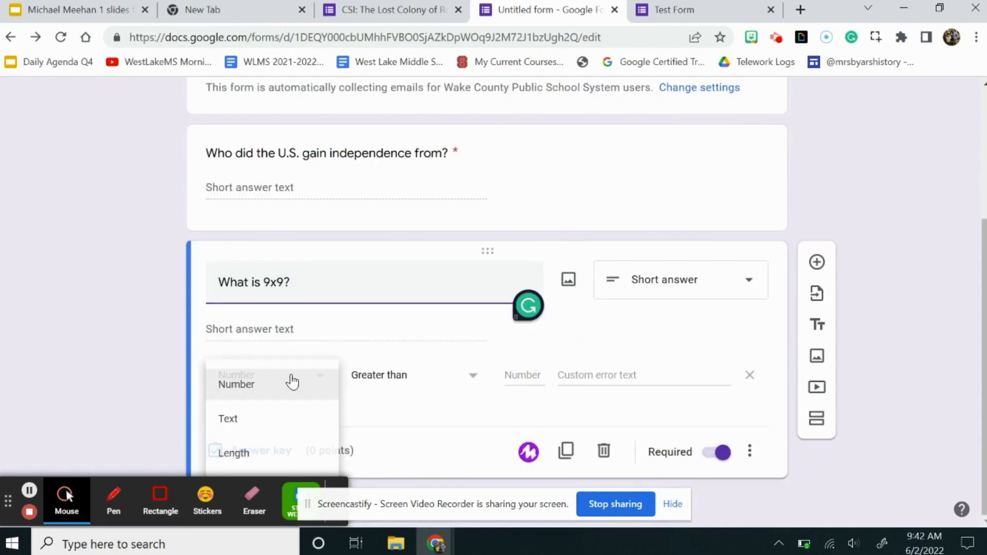
{"action": "left_click", "coordinate": [379, 380]}
{"action": "left_click", "coordinate": [388, 317]}
{"action": "left_click", "coordinate": [512, 377]}
{"action": "type", "text": "81"}
{"action": "left_click", "coordinate": [618, 375]}
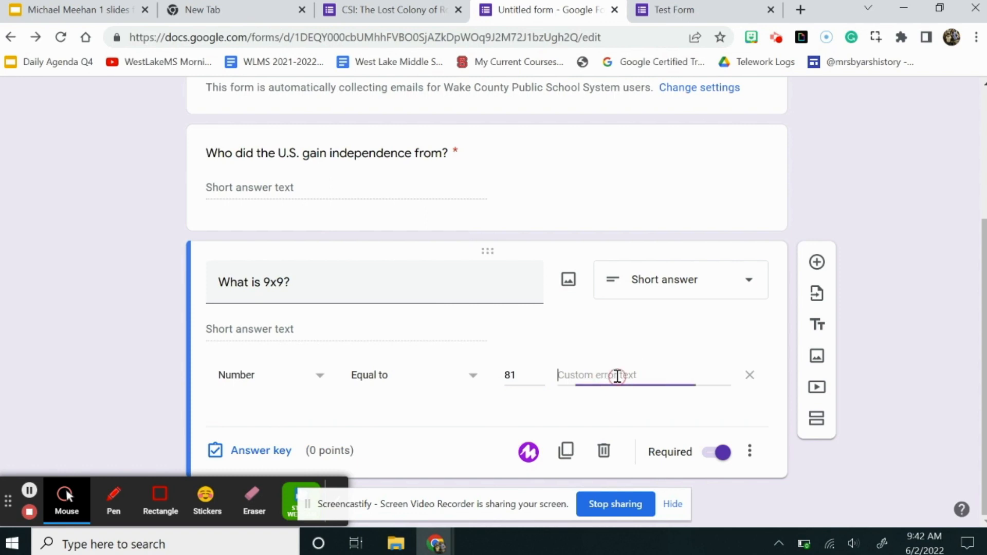
{"action": "type", "text": "Try again!"}
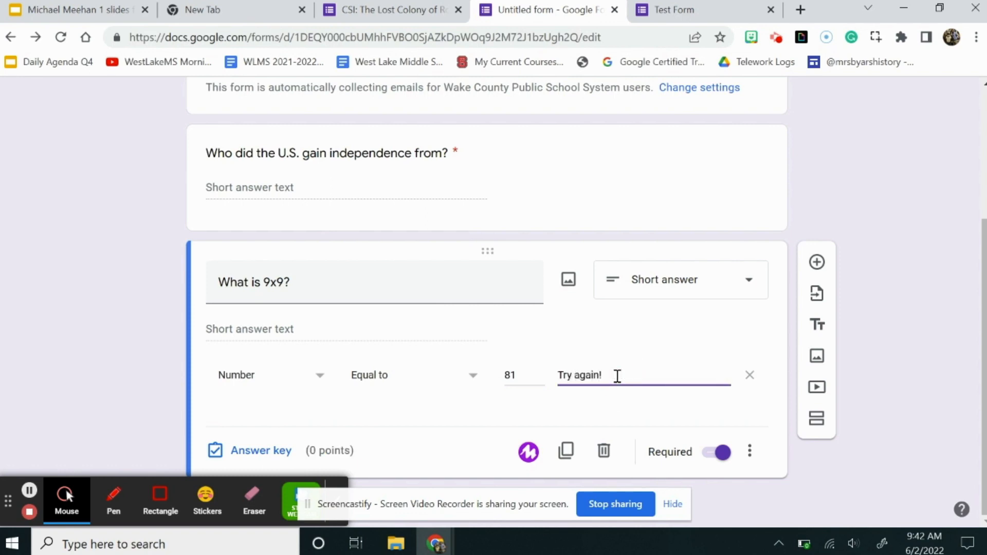
Preview the form and try submitting 72 as the answer to the 9x9 question.
{"action": "left_click", "coordinate": [784, 456]}
{"action": "scroll", "coordinate": [785, 455], "scroll_direction": "up", "scroll_amount": 4}
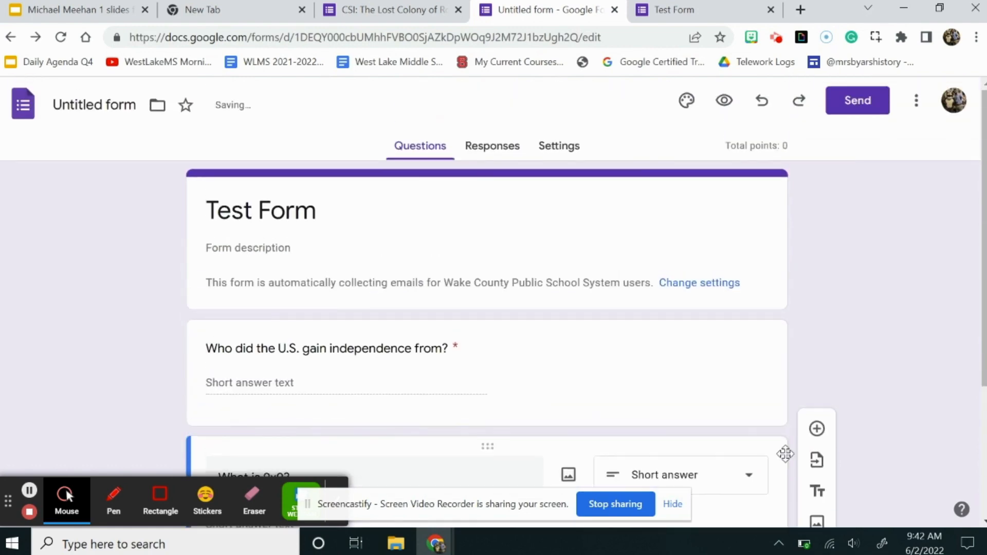
{"action": "left_click", "coordinate": [724, 101]}
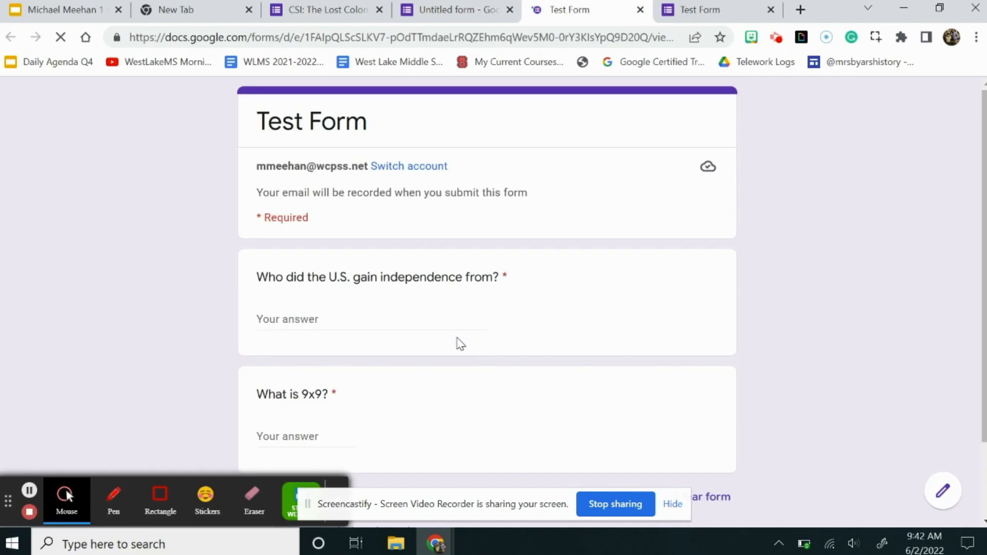
{"action": "scroll", "coordinate": [457, 343], "scroll_direction": "down", "scroll_amount": 2}
{"action": "left_click", "coordinate": [269, 342]}
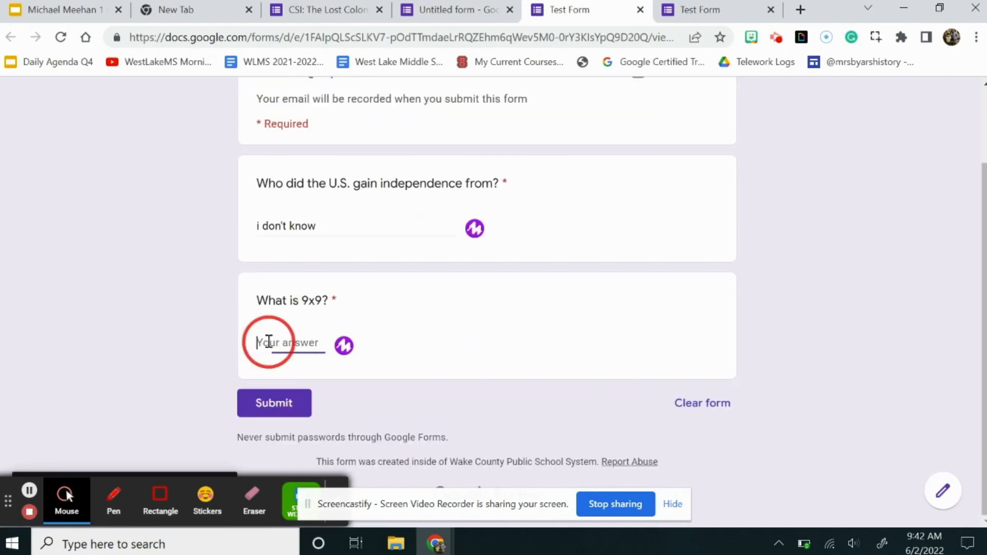
{"action": "type", "text": "72"}
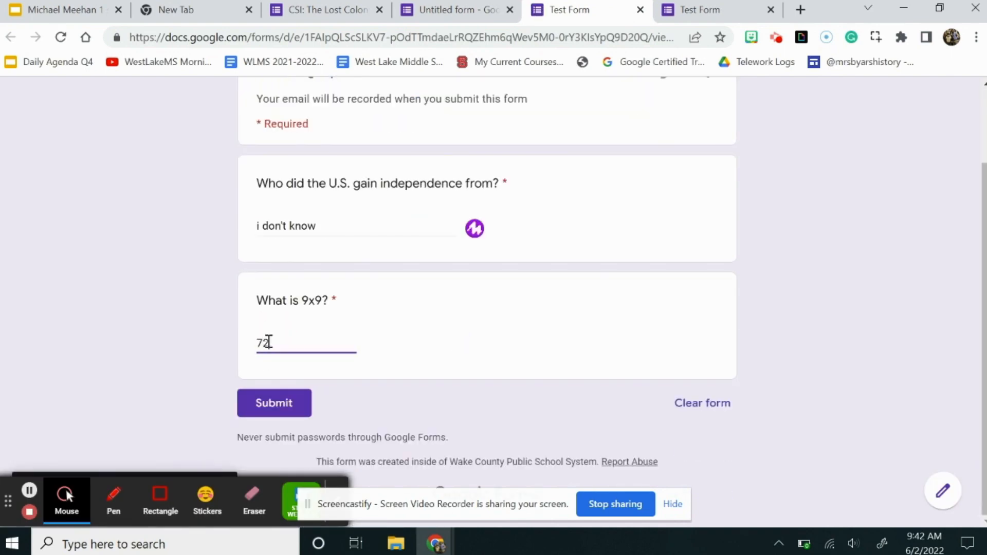
{"action": "left_click", "coordinate": [286, 403]}
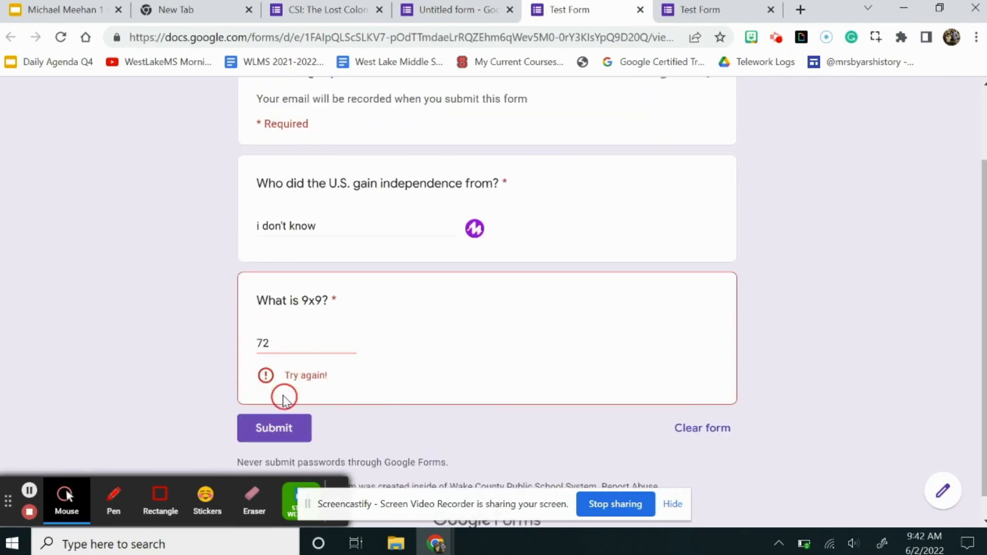
Change the answer to the 9x9 question to 81 and try submitting the form again.
{"action": "double_click", "coordinate": [293, 342]}
{"action": "type", "text": "81"}
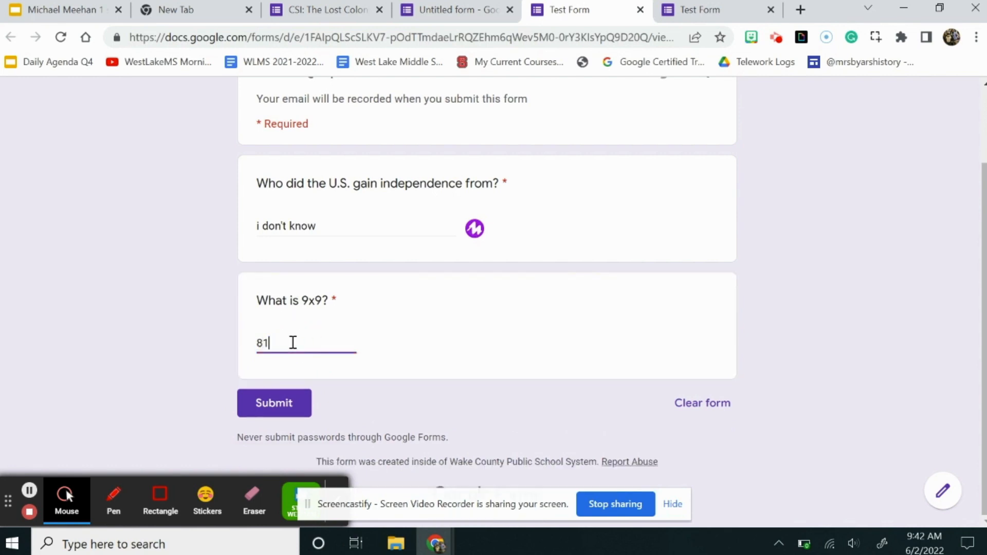
{"action": "left_click", "coordinate": [288, 404]}
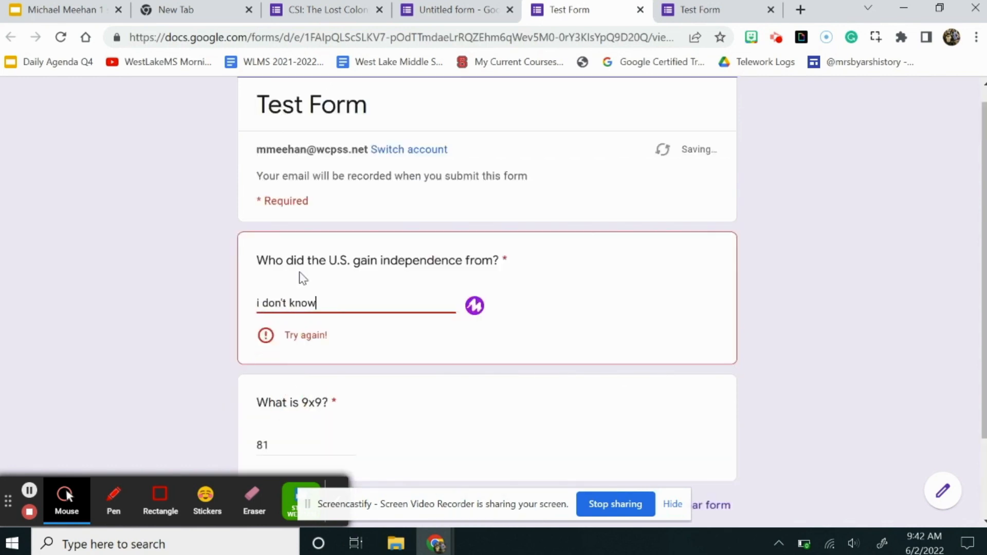
Replace the answer to the independence question with "Britain" and submit the form.
{"action": "triple_click", "coordinate": [298, 305]}
{"action": "type", "text": "Britain"}
{"action": "scroll", "coordinate": [298, 304], "scroll_direction": "down", "scroll_amount": 2}
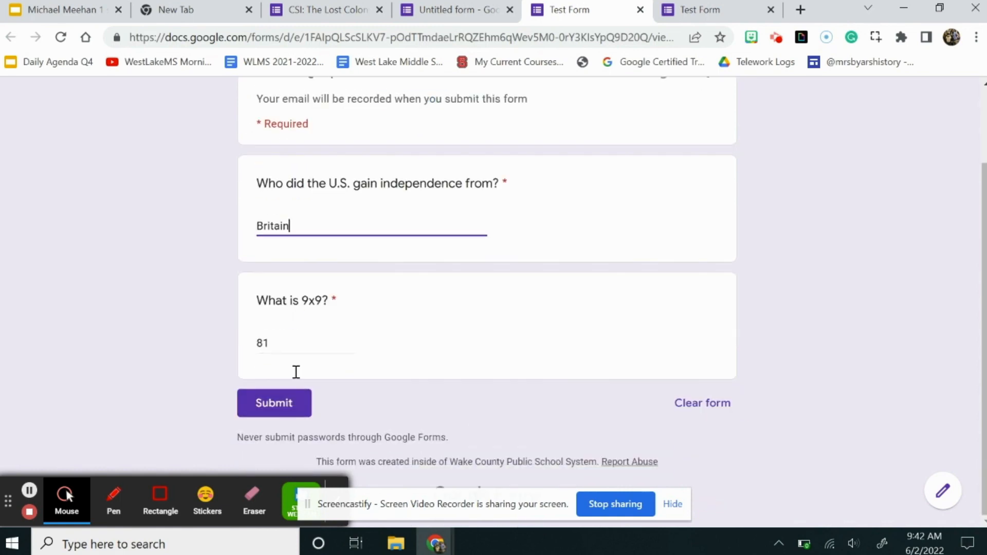
{"action": "left_click", "coordinate": [289, 404]}
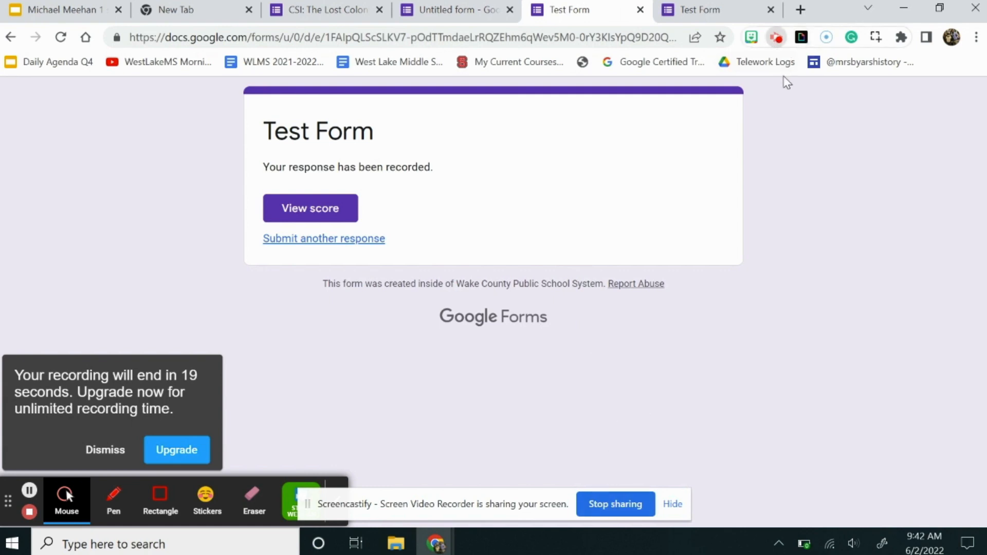
{"action": "left_click", "coordinate": [777, 37]}
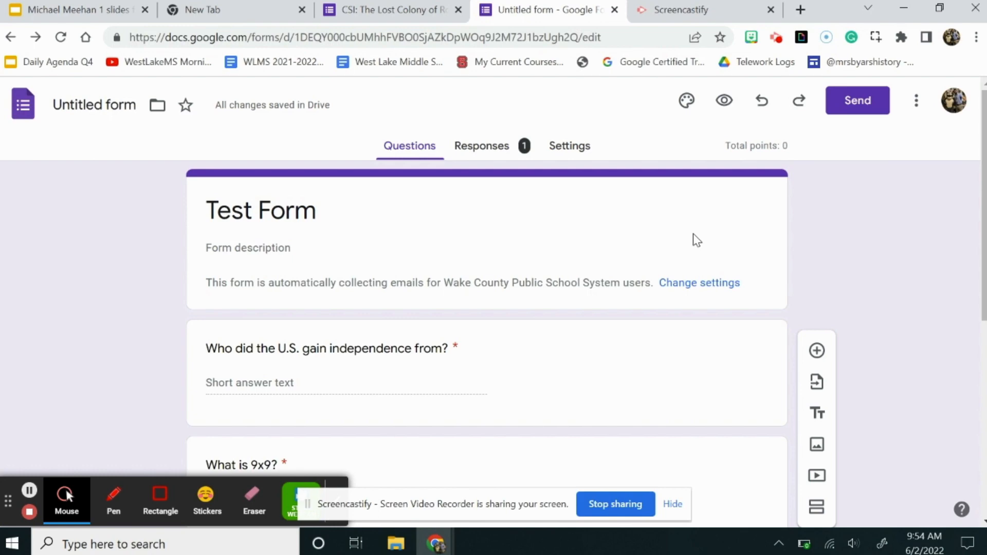
Switch to the Lost Colony of Roanoke form and examine the answer-format hints below each lock question.
{"action": "left_click", "coordinate": [394, 11]}
{"action": "scroll", "coordinate": [464, 206], "scroll_direction": "up", "scroll_amount": 3}
{"action": "scroll", "coordinate": [464, 206], "scroll_direction": "down", "scroll_amount": 5}
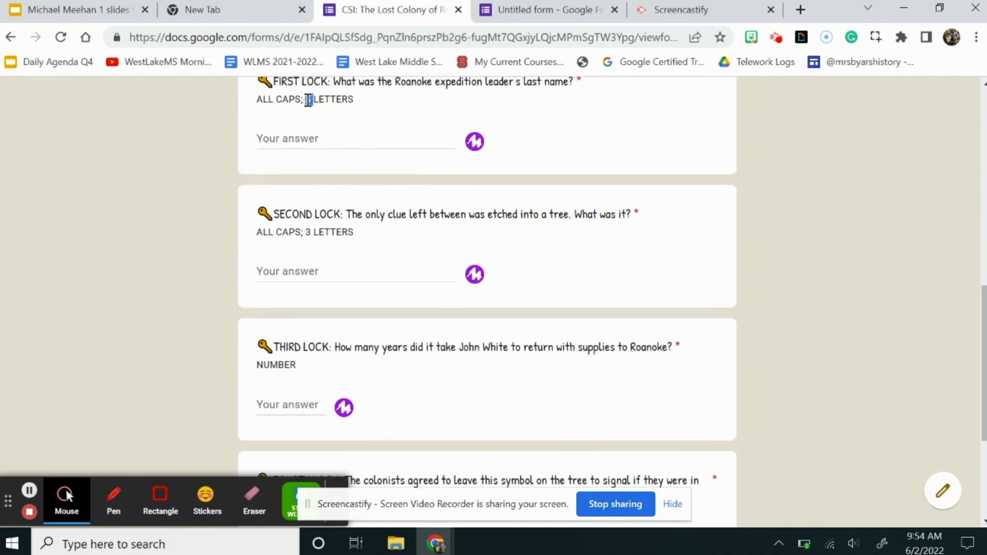
{"action": "triple_click", "coordinate": [308, 99]}
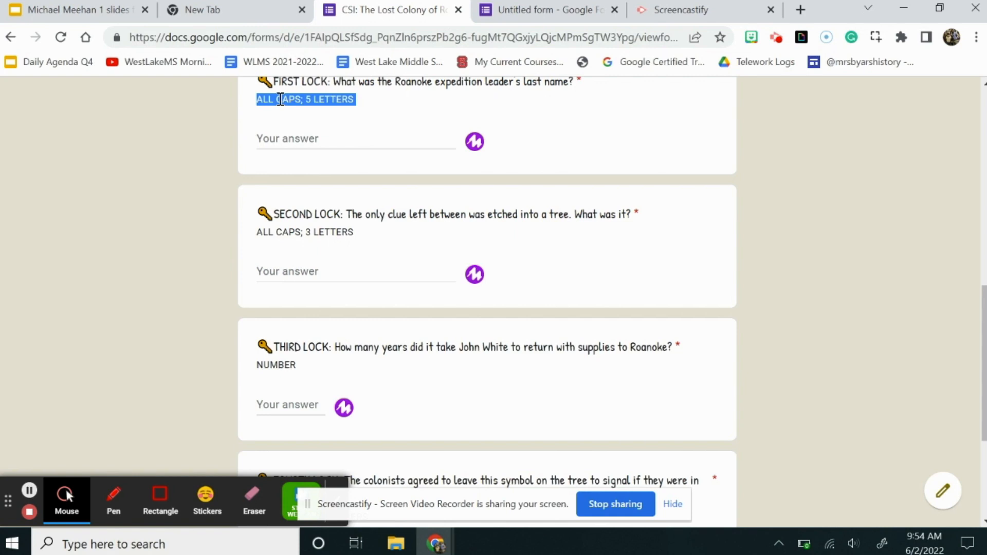
{"action": "left_click", "coordinate": [310, 100]}
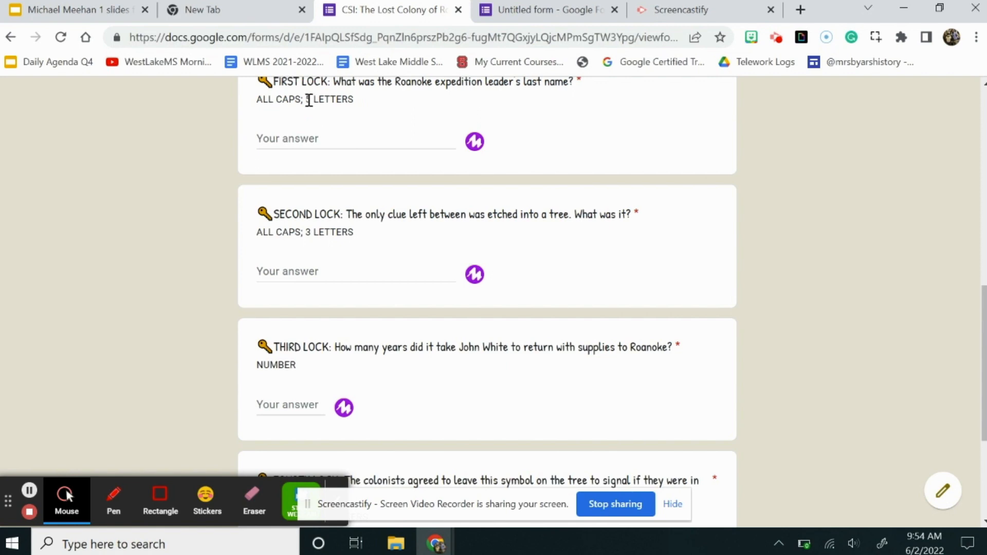
{"action": "left_click_drag", "start_coordinate": [307, 234], "coordinate": [351, 233]}
{"action": "left_click", "coordinate": [350, 233]}
{"action": "scroll", "coordinate": [277, 369], "scroll_direction": "down", "scroll_amount": 1}
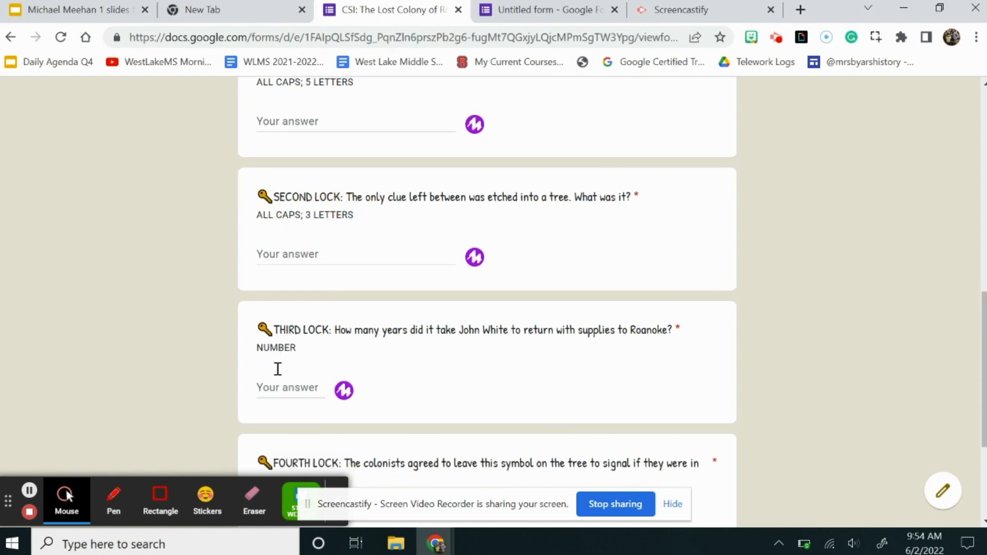
{"action": "scroll", "coordinate": [277, 369], "scroll_direction": "down", "scroll_amount": 1}
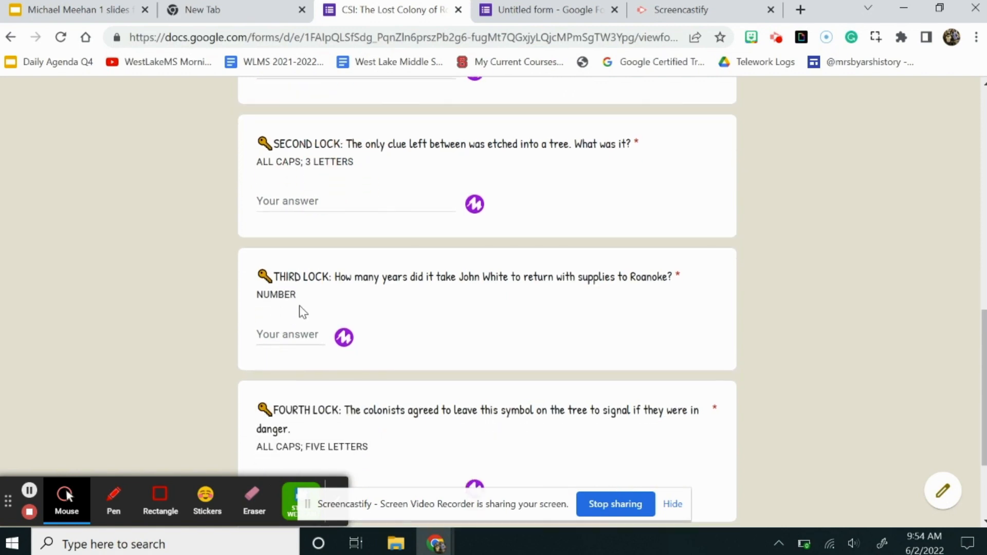
Back in the test form's editor, add the description "Use your notes from yesterday. This is on slide 2." to the independence question.
{"action": "left_click", "coordinate": [520, 16]}
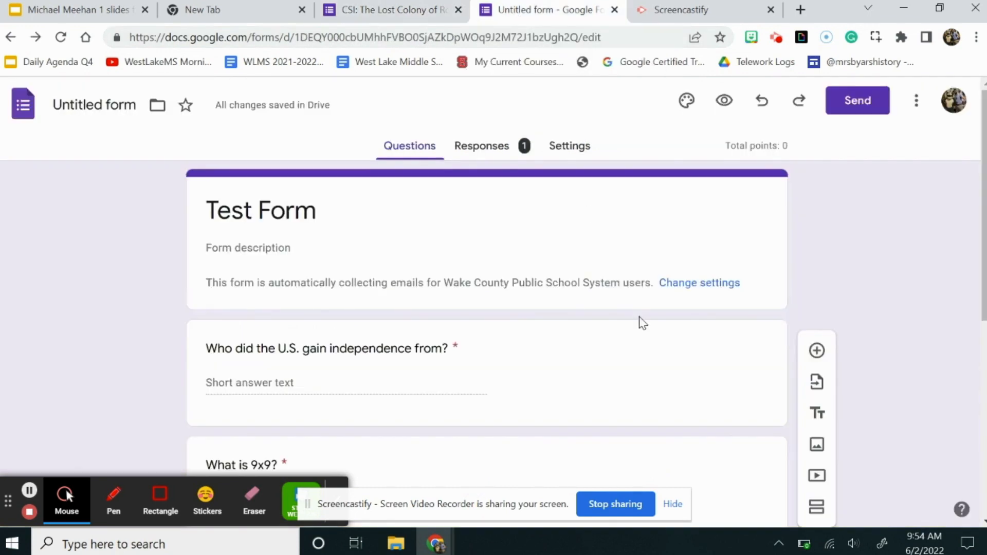
{"action": "left_click", "coordinate": [368, 348]}
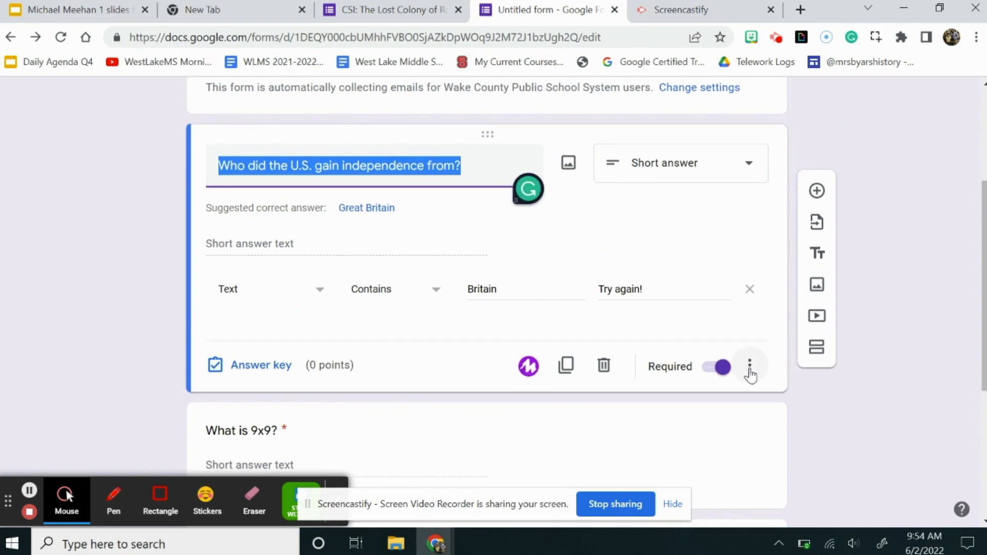
{"action": "left_click", "coordinate": [750, 371]}
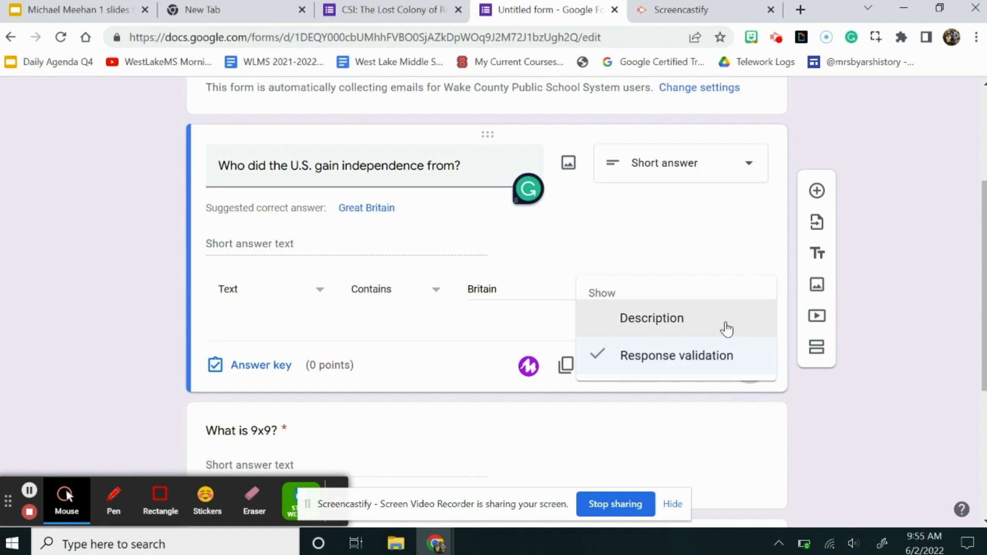
{"action": "left_click", "coordinate": [726, 328]}
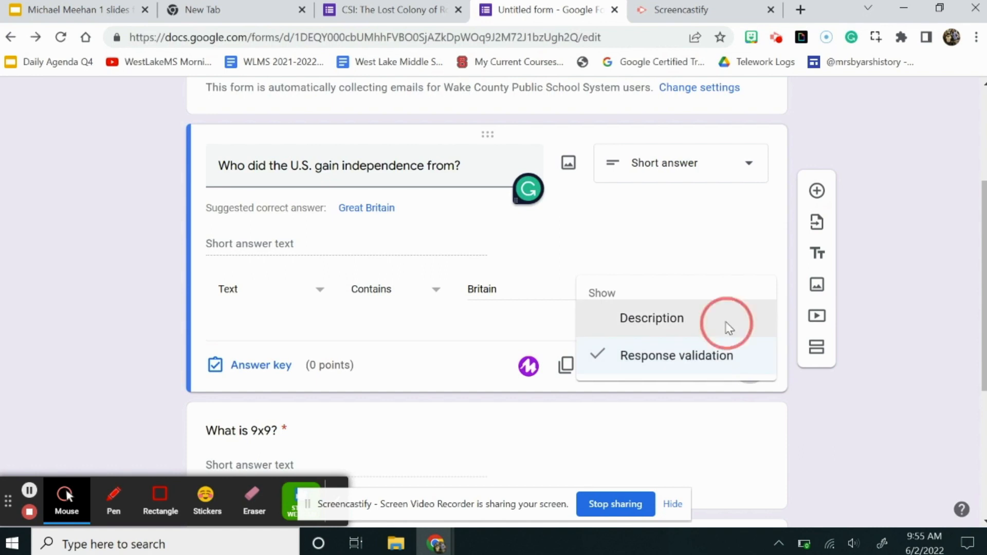
{"action": "left_click", "coordinate": [428, 206]}
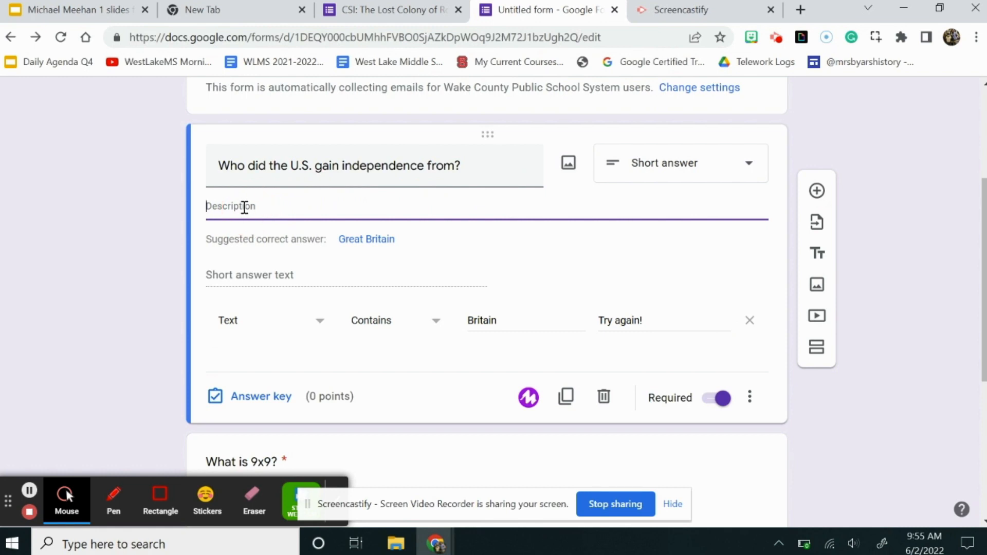
{"action": "type", "text": "Use your notes from yesterday. This is on slide 2."}
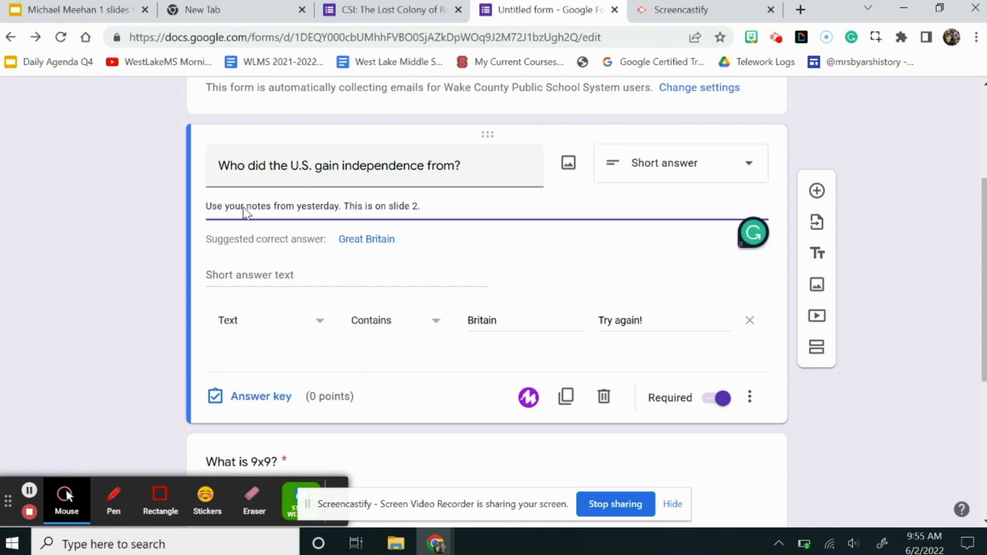
Add the description "You can use a calculator for this question." to the 9x9 question.
{"action": "scroll", "coordinate": [452, 283], "scroll_direction": "down", "scroll_amount": 2}
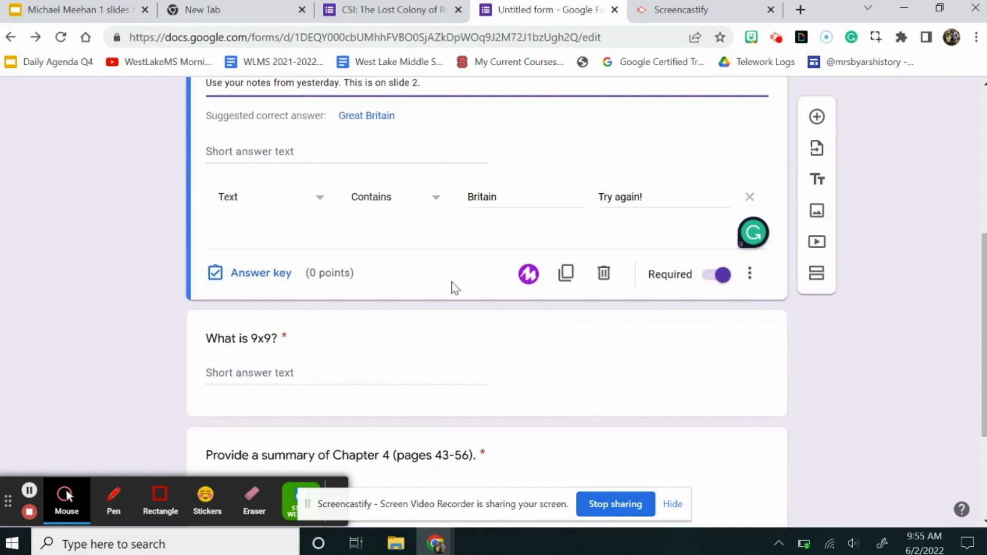
{"action": "scroll", "coordinate": [453, 285], "scroll_direction": "down", "scroll_amount": 3}
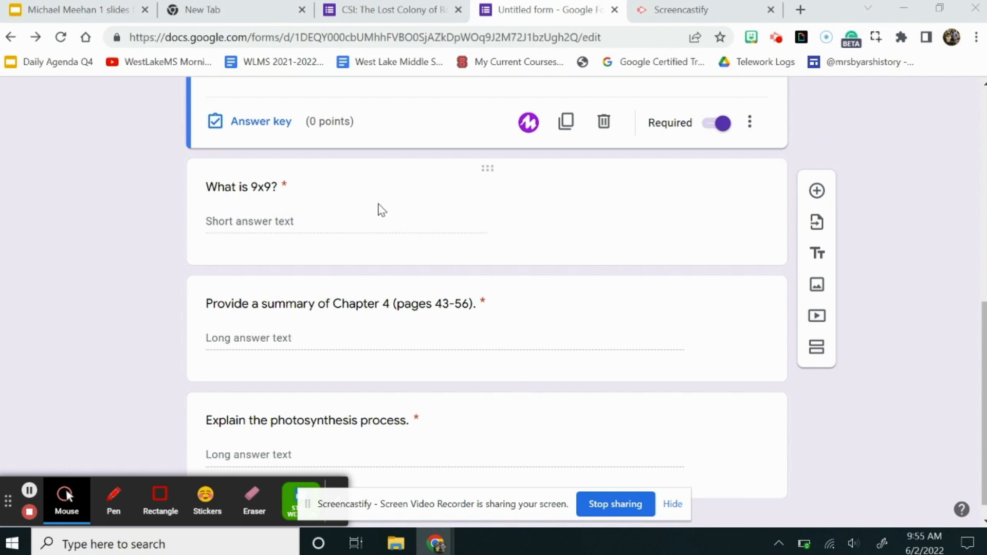
{"action": "left_click", "coordinate": [246, 190]}
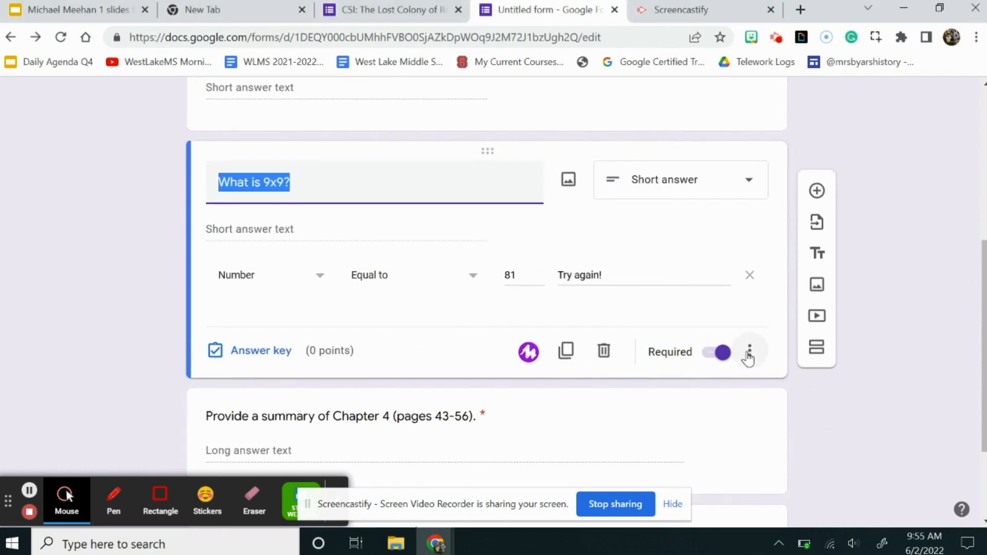
{"action": "left_click", "coordinate": [749, 353]}
{"action": "left_click", "coordinate": [703, 312]}
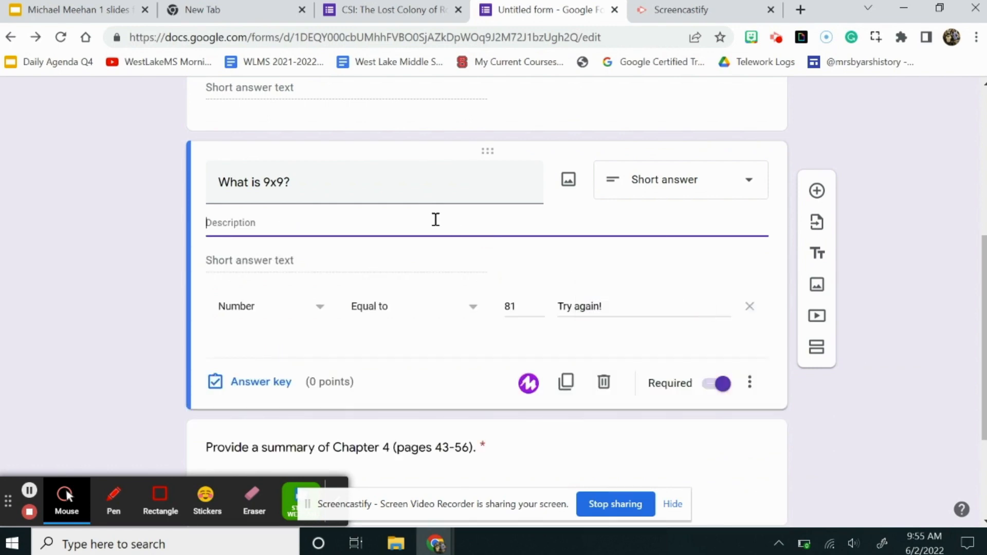
{"action": "type", "text": "You can use a calculator for this question."}
Insert "NOT" after "can" in the 9x9 question's description so it reads "You can NOT use a calculator for this question.".
{"action": "scroll", "coordinate": [776, 244], "scroll_direction": "down", "scroll_amount": 3}
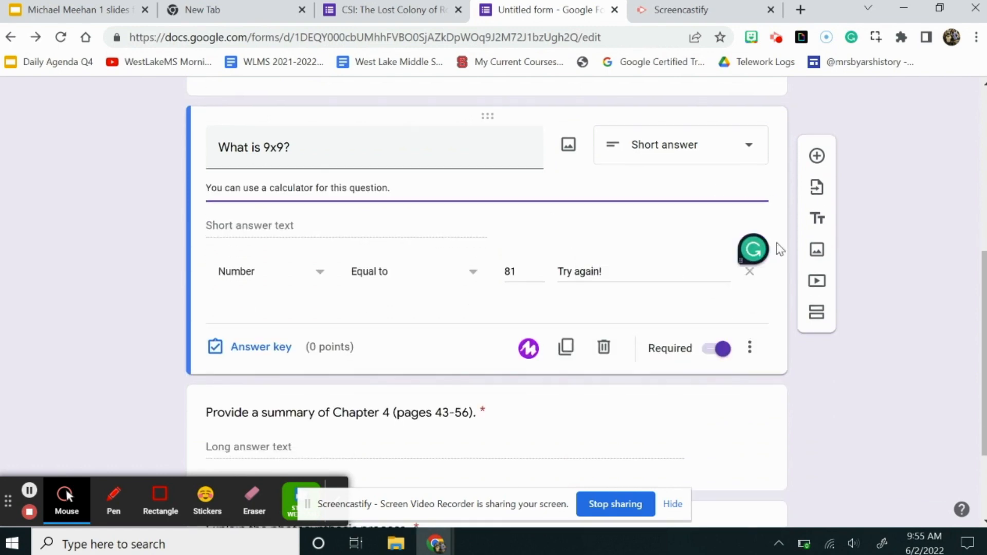
{"action": "scroll", "coordinate": [776, 244], "scroll_direction": "up", "scroll_amount": 2}
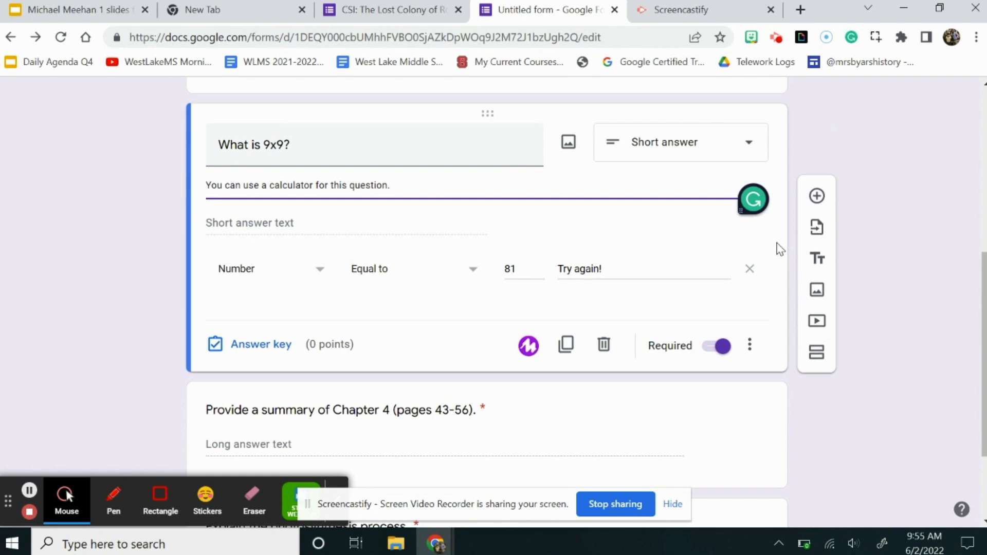
{"action": "left_click", "coordinate": [240, 187]}
{"action": "type", "text": "NOT"}
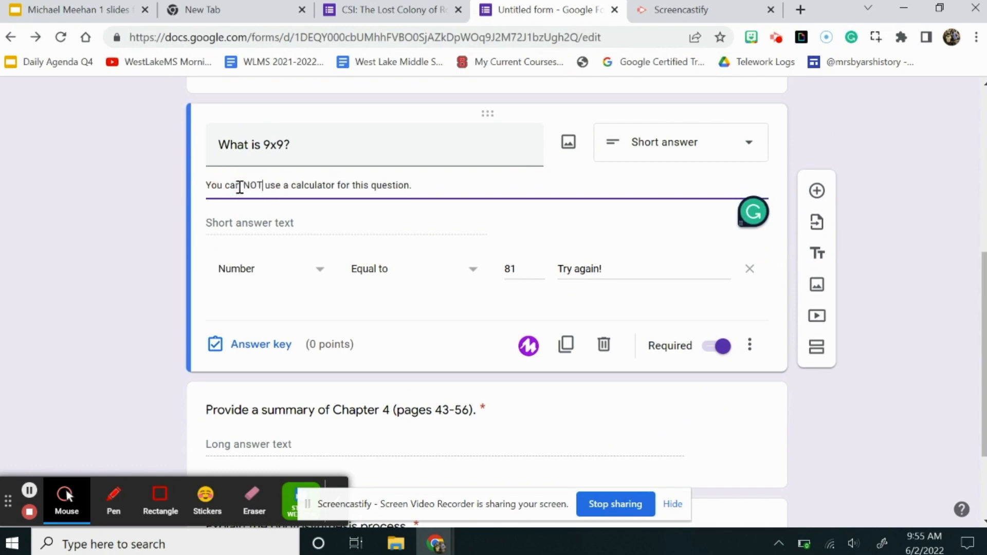
Add the description "Don't forget to use in-text citations on this question." to the Chapter 4 summary question.
{"action": "scroll", "coordinate": [802, 429], "scroll_direction": "down", "scroll_amount": 3}
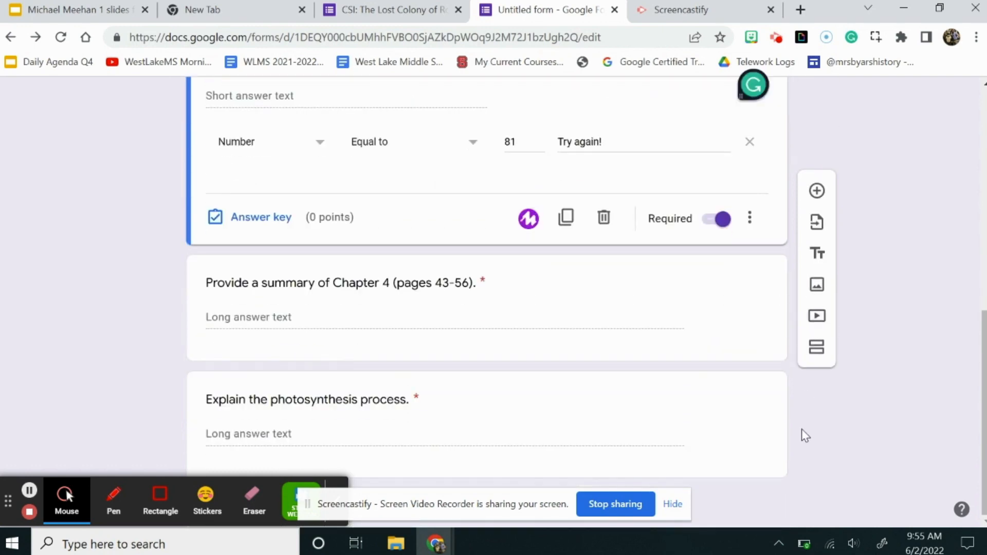
{"action": "left_click", "coordinate": [438, 286]}
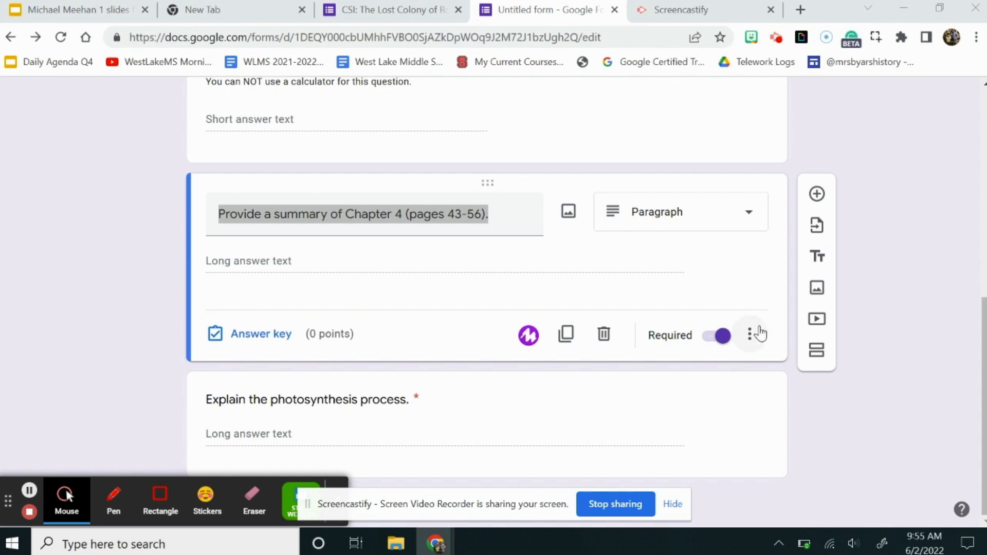
{"action": "left_click", "coordinate": [761, 335]}
{"action": "left_click", "coordinate": [692, 298]}
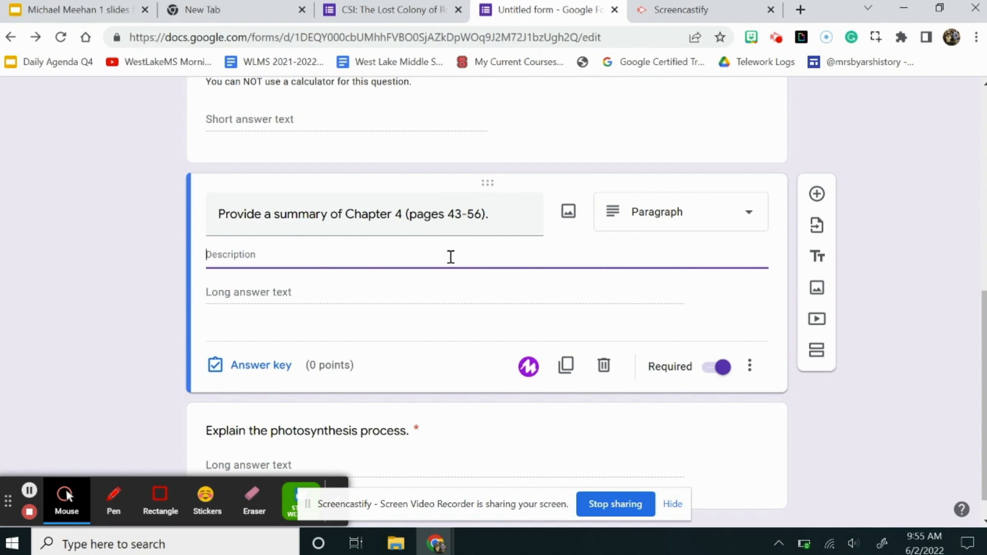
{"action": "type", "text": "Don't forget to use in-text citations on this question."}
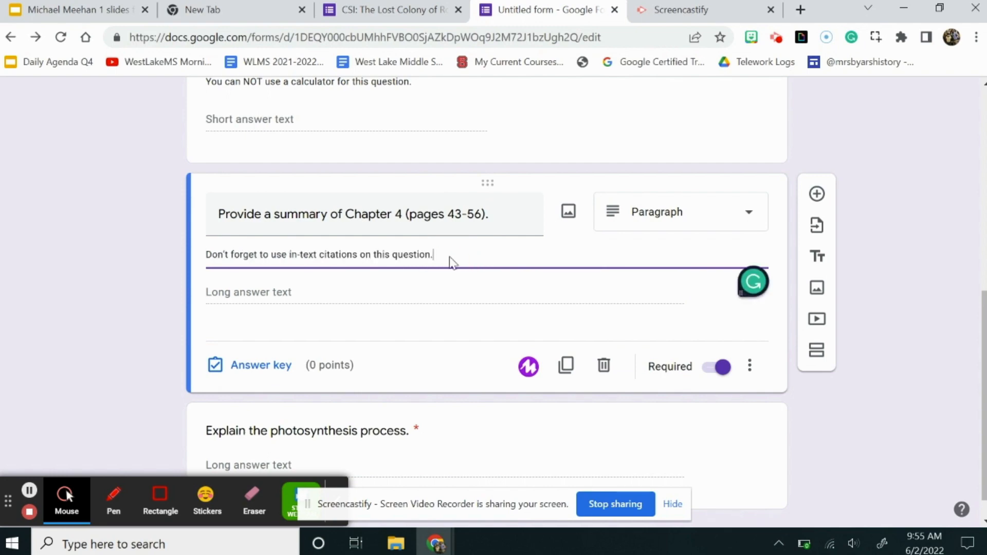
Add the description "Your answer should be at least 3 sentences long." to the photosynthesis question.
{"action": "scroll", "coordinate": [443, 267], "scroll_direction": "down", "scroll_amount": 1}
{"action": "left_click", "coordinate": [371, 403]}
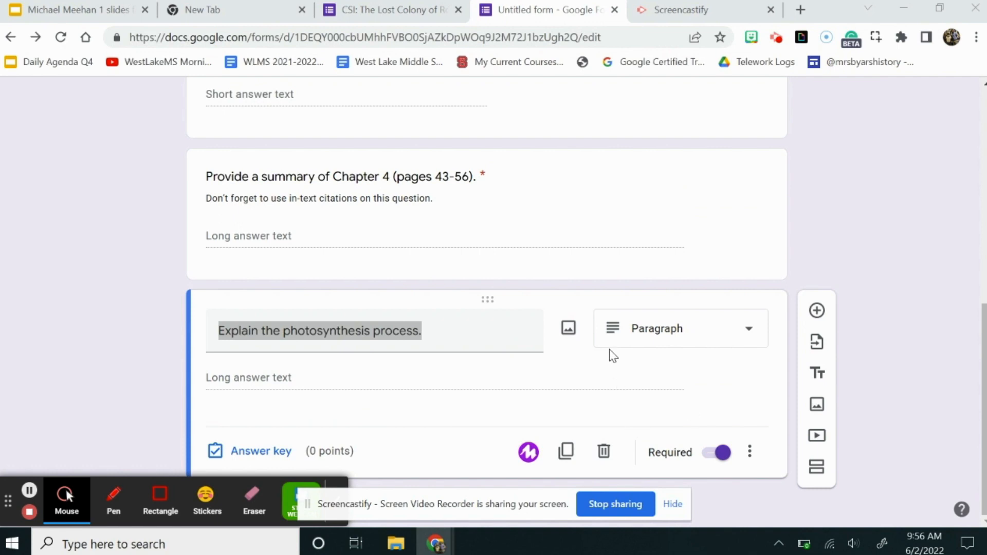
{"action": "left_click", "coordinate": [750, 452]}
{"action": "left_click", "coordinate": [702, 409]}
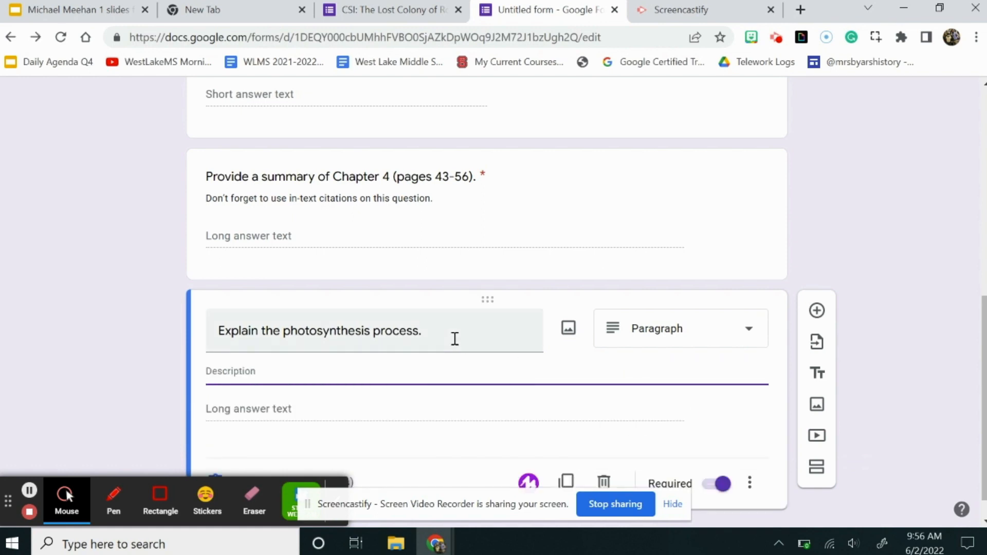
{"action": "type", "text": "Your answer should be at least 3 sentences long."}
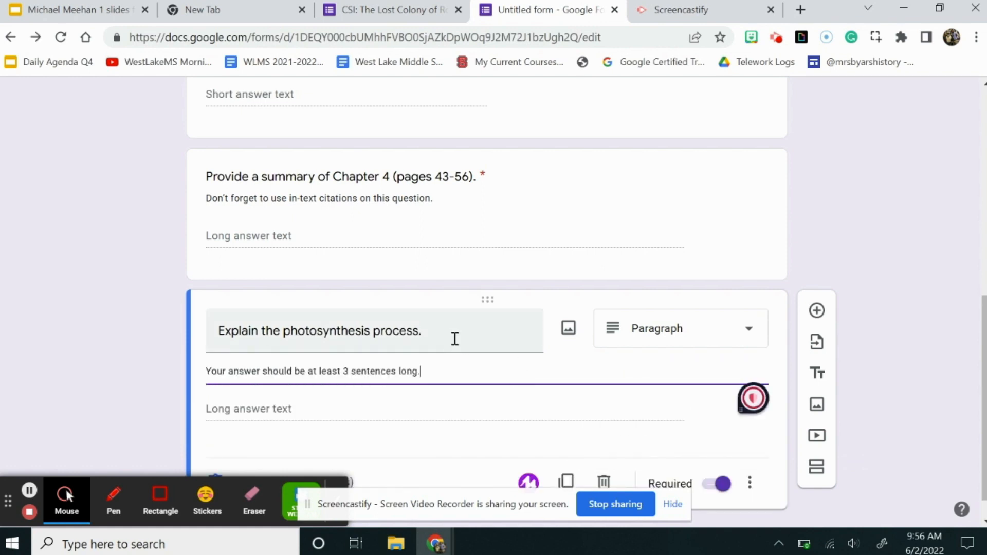
{"action": "scroll", "coordinate": [455, 339], "scroll_direction": "down", "scroll_amount": 1}
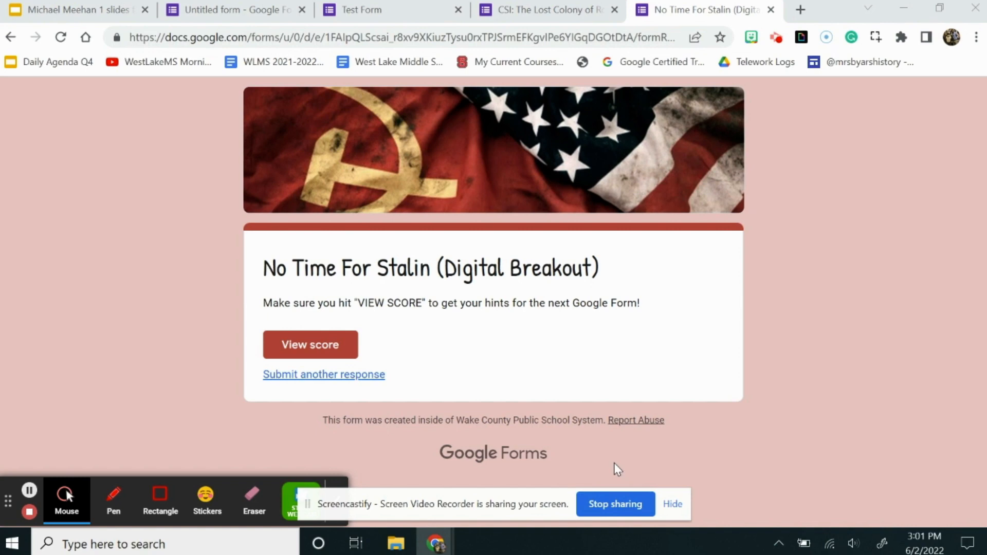
View the score of the No Time For Stalin breakout and read the feedback on the missed Cold War causes question.
{"action": "left_click", "coordinate": [321, 355]}
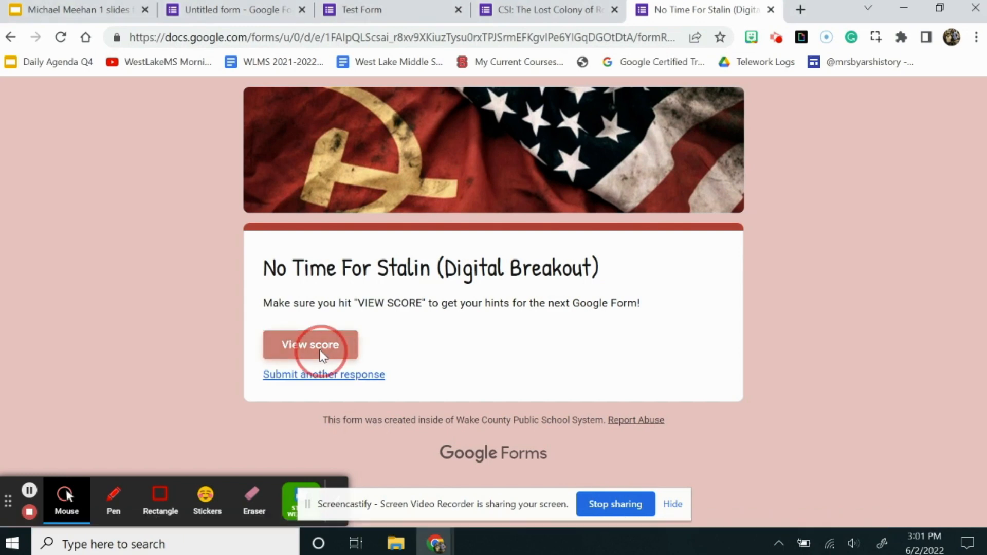
{"action": "scroll", "coordinate": [321, 355], "scroll_direction": "down", "scroll_amount": 5}
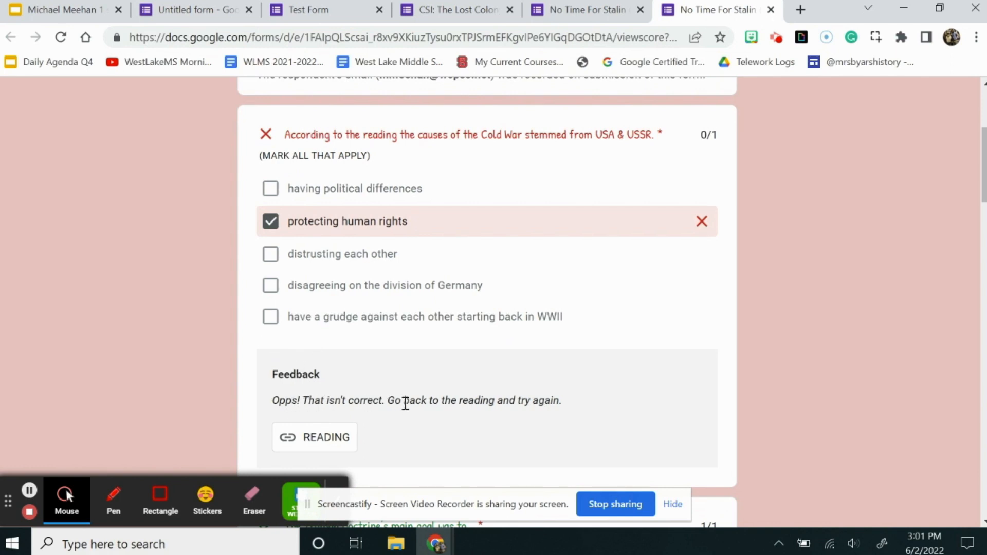
{"action": "scroll", "coordinate": [405, 403], "scroll_direction": "down", "scroll_amount": 1}
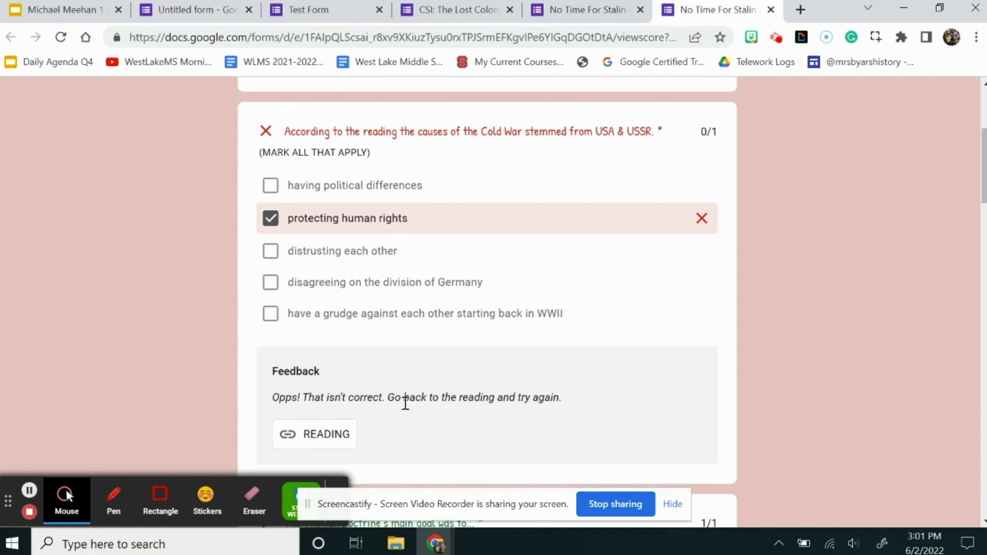
Open the reading linked in that feedback and look through the Cold War Introduction document.
{"action": "left_click", "coordinate": [328, 451]}
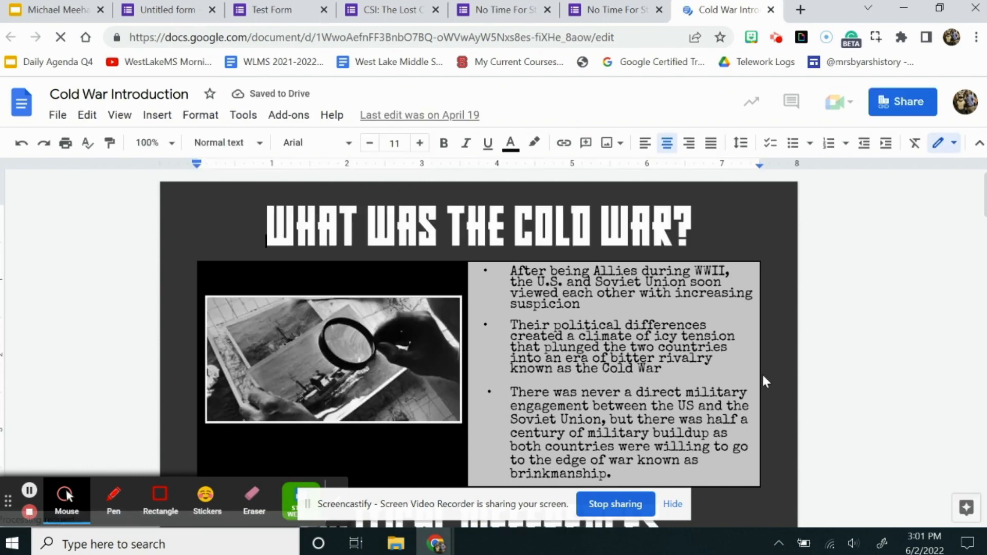
{"action": "scroll", "coordinate": [763, 377], "scroll_direction": "down", "scroll_amount": 3}
{"action": "scroll", "coordinate": [763, 380], "scroll_direction": "down", "scroll_amount": 3}
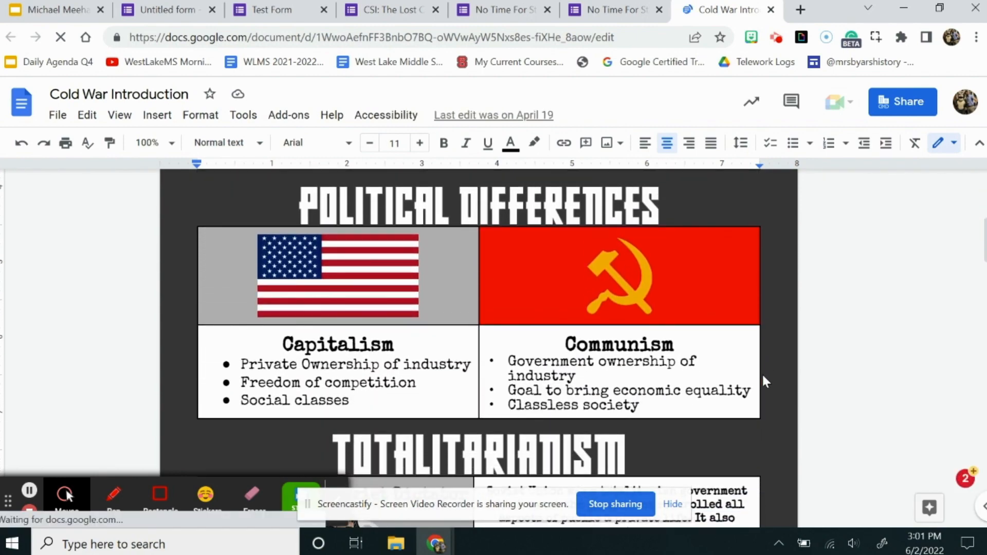
{"action": "scroll", "coordinate": [763, 376], "scroll_direction": "down", "scroll_amount": 3}
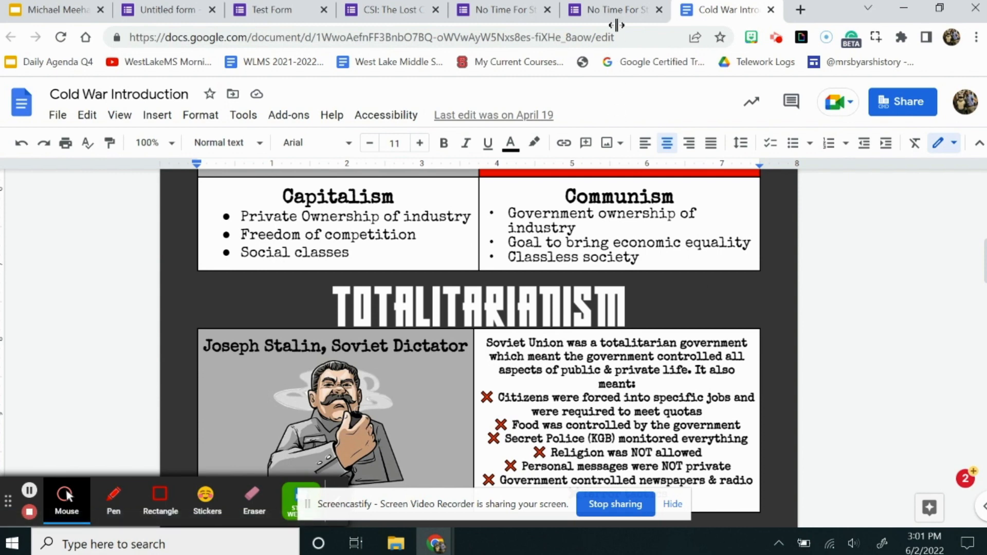
Check the live Test Form briefly, close it, and return to the form's editor.
{"action": "left_click", "coordinate": [258, 6]}
{"action": "scroll", "coordinate": [396, 201], "scroll_direction": "up", "scroll_amount": 2}
{"action": "scroll", "coordinate": [399, 205], "scroll_direction": "up", "scroll_amount": 1}
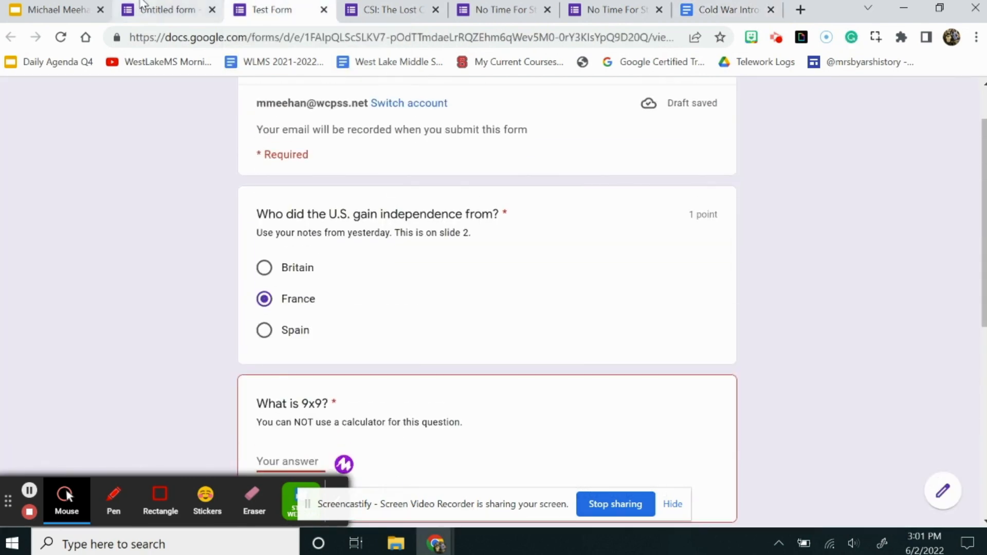
{"action": "left_click", "coordinate": [159, 10]}
{"action": "left_click", "coordinate": [324, 9]}
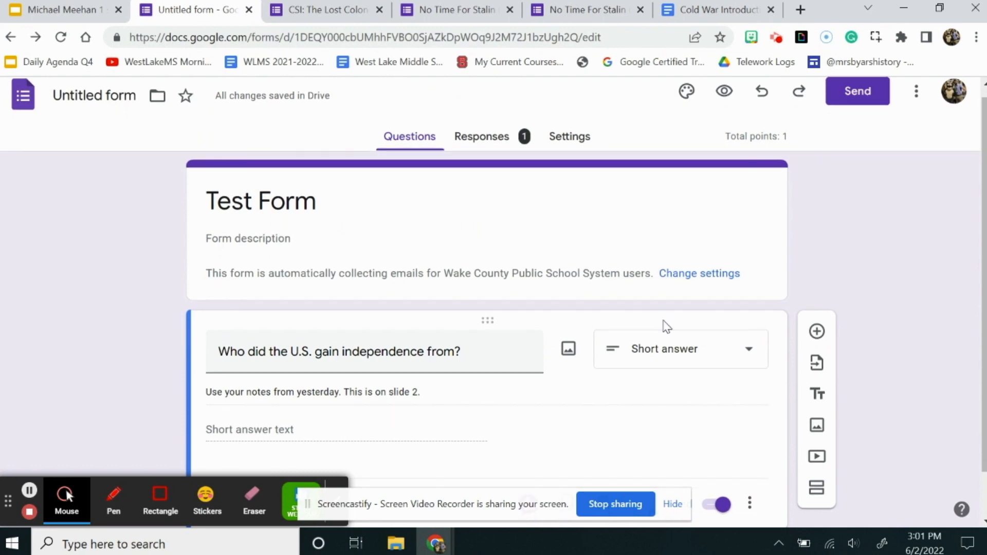
Review the form's quiz and response settings, switching the limit to 1 response on and back off.
{"action": "left_click", "coordinate": [570, 146]}
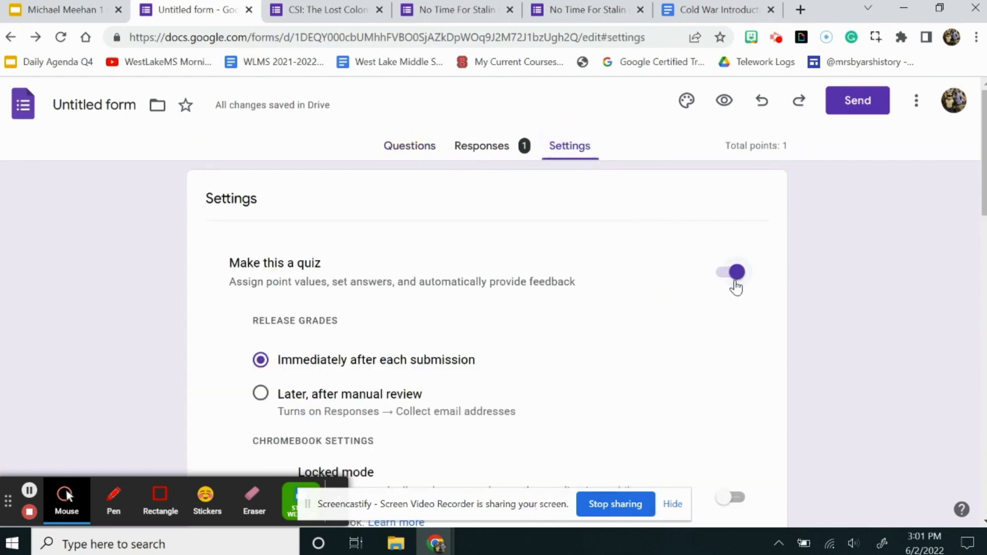
{"action": "scroll", "coordinate": [731, 330], "scroll_direction": "down", "scroll_amount": 10}
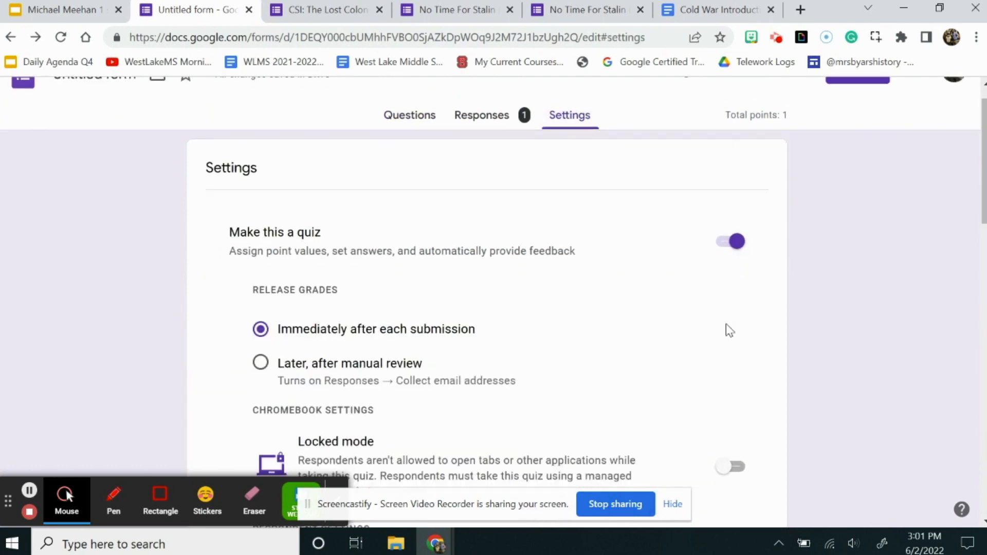
{"action": "scroll", "coordinate": [727, 330], "scroll_direction": "down", "scroll_amount": 2}
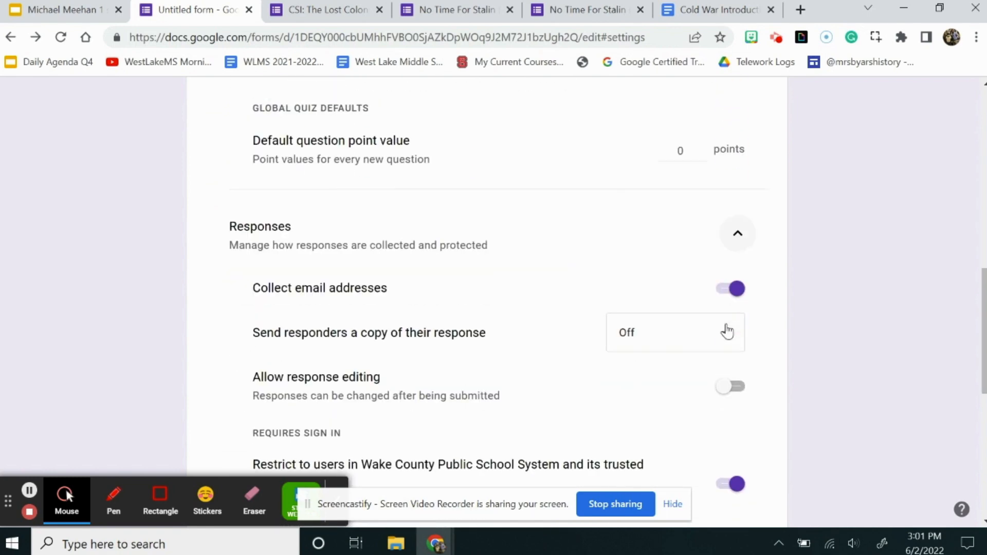
{"action": "left_click", "coordinate": [749, 237]}
{"action": "left_click", "coordinate": [749, 239]}
{"action": "scroll", "coordinate": [748, 242], "scroll_direction": "down", "scroll_amount": 3}
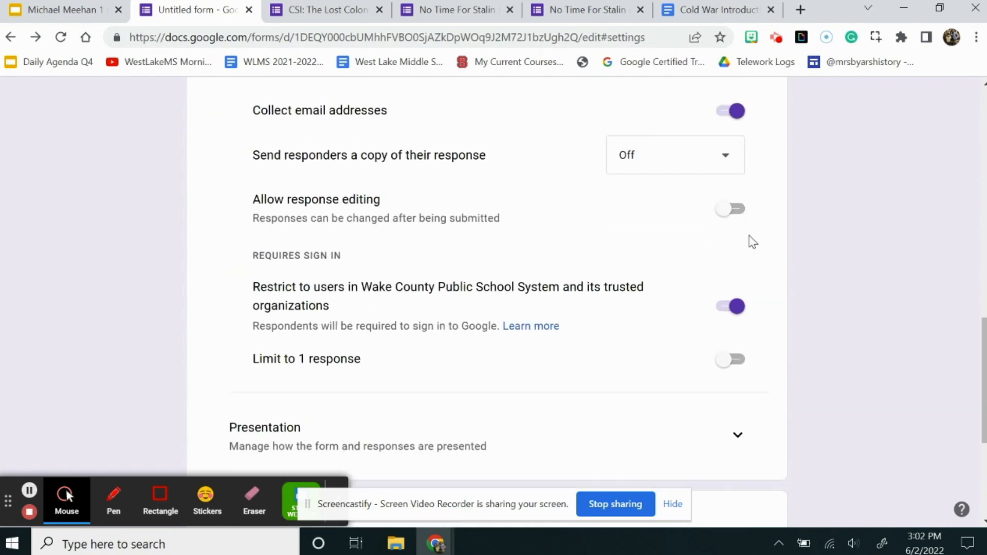
{"action": "left_click", "coordinate": [728, 366]}
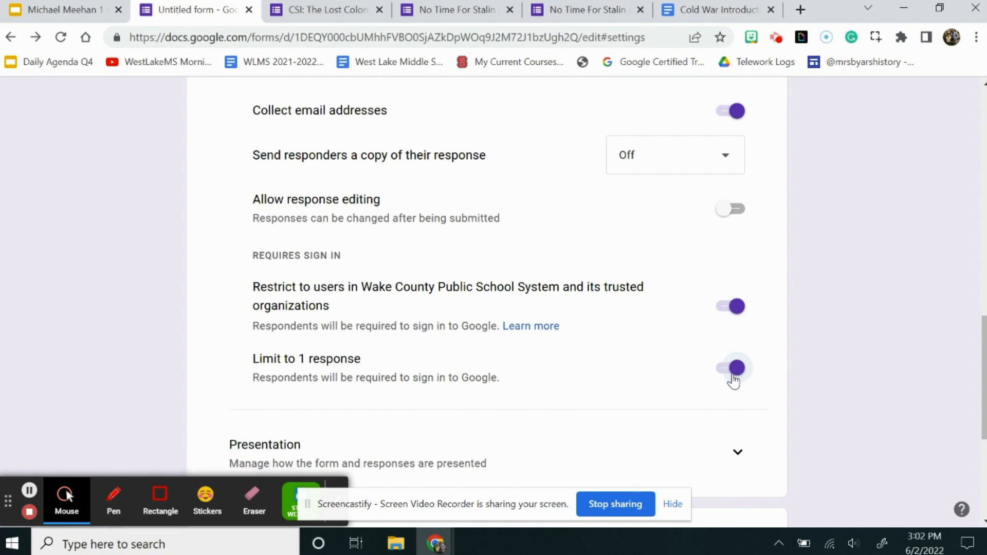
{"action": "left_click", "coordinate": [733, 376]}
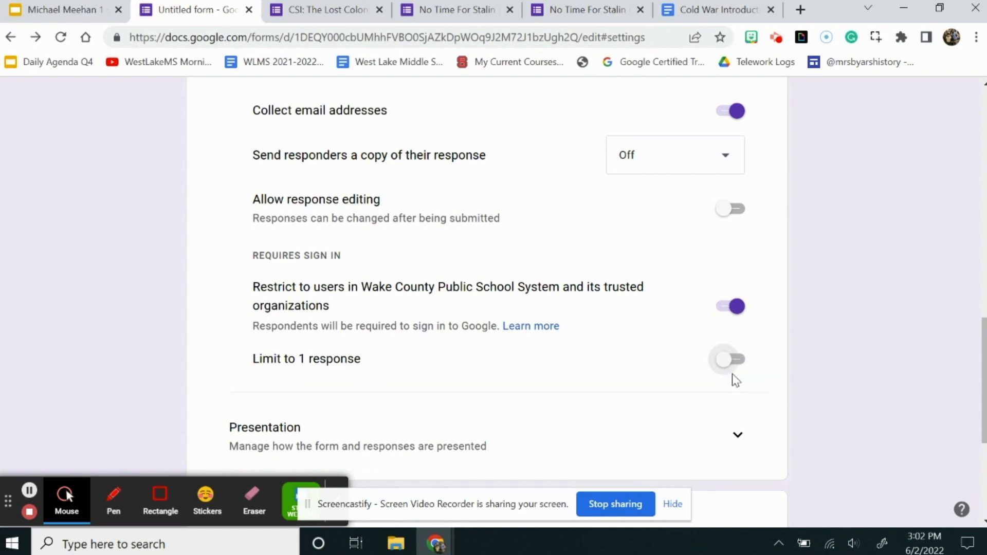
Back in the form's questions, change the independence question's type to Multiple choice.
{"action": "scroll", "coordinate": [733, 374], "scroll_direction": "up", "scroll_amount": 10}
{"action": "scroll", "coordinate": [734, 381], "scroll_direction": "up", "scroll_amount": 6}
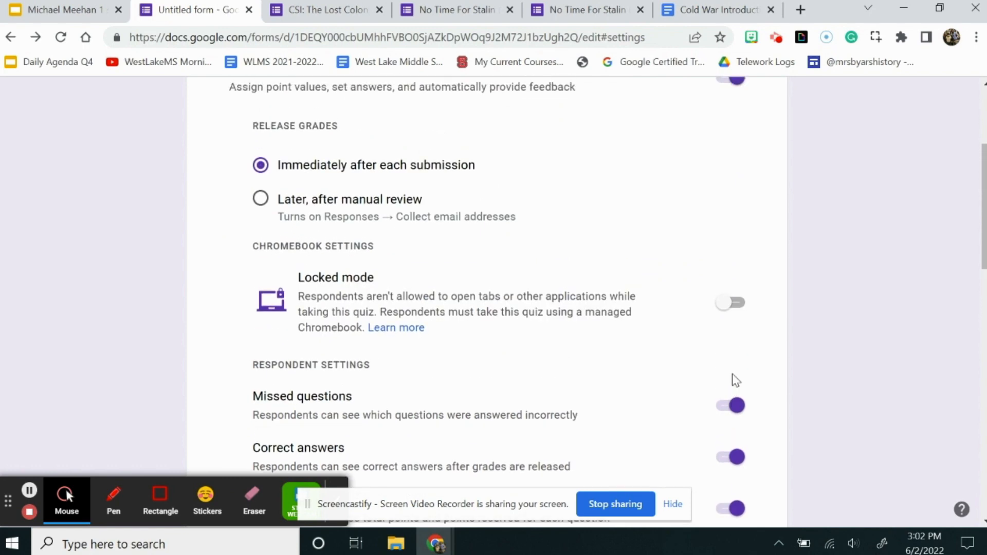
{"action": "left_click", "coordinate": [402, 161]}
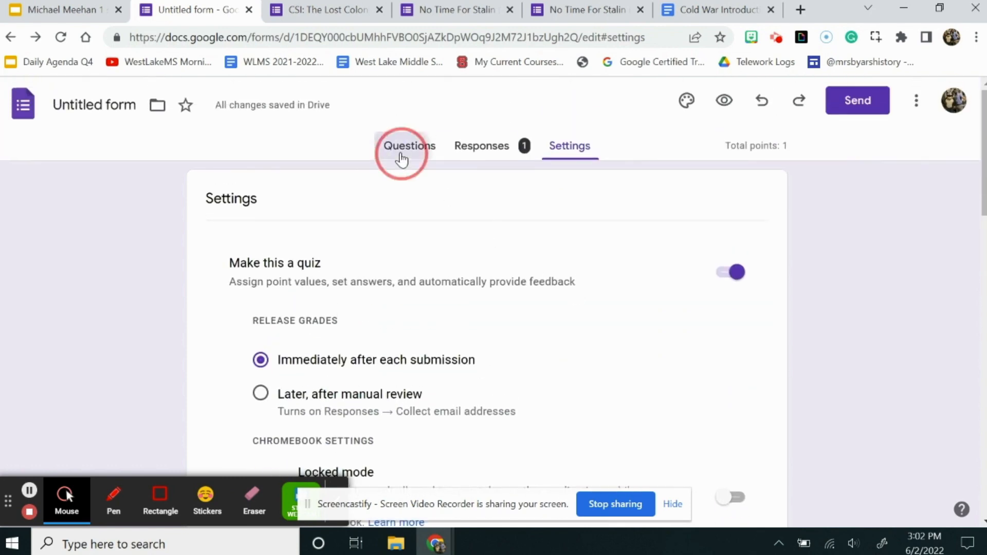
{"action": "scroll", "coordinate": [572, 273], "scroll_direction": "down", "scroll_amount": 1}
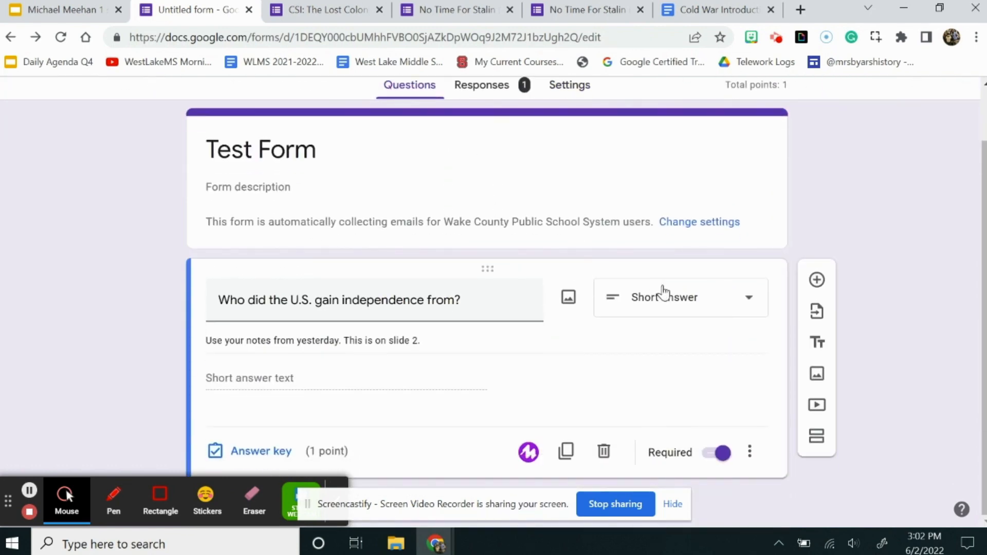
{"action": "left_click", "coordinate": [677, 302]}
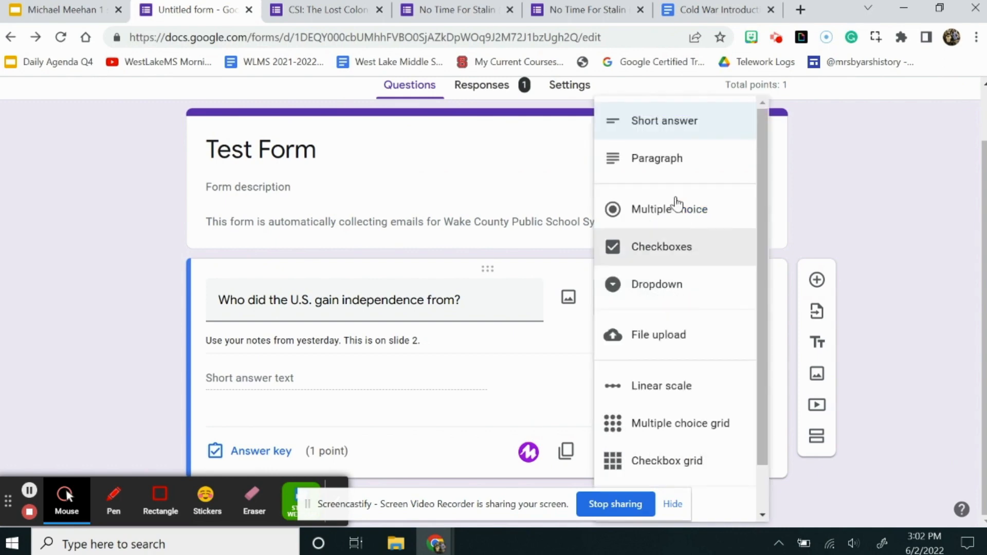
{"action": "left_click", "coordinate": [677, 209]}
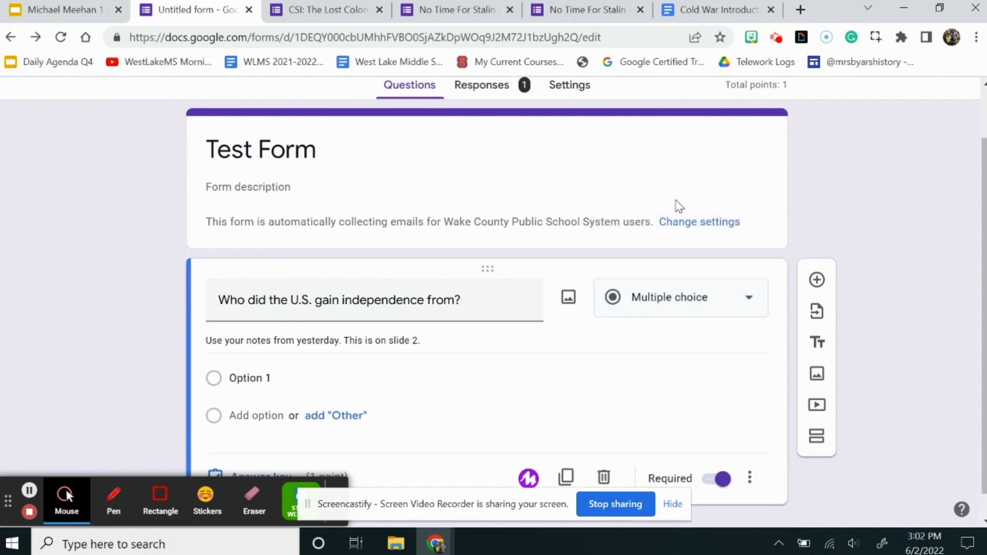
Give the independence question the answer options Britain, France and Spain.
{"action": "scroll", "coordinate": [300, 308], "scroll_direction": "down", "scroll_amount": 1}
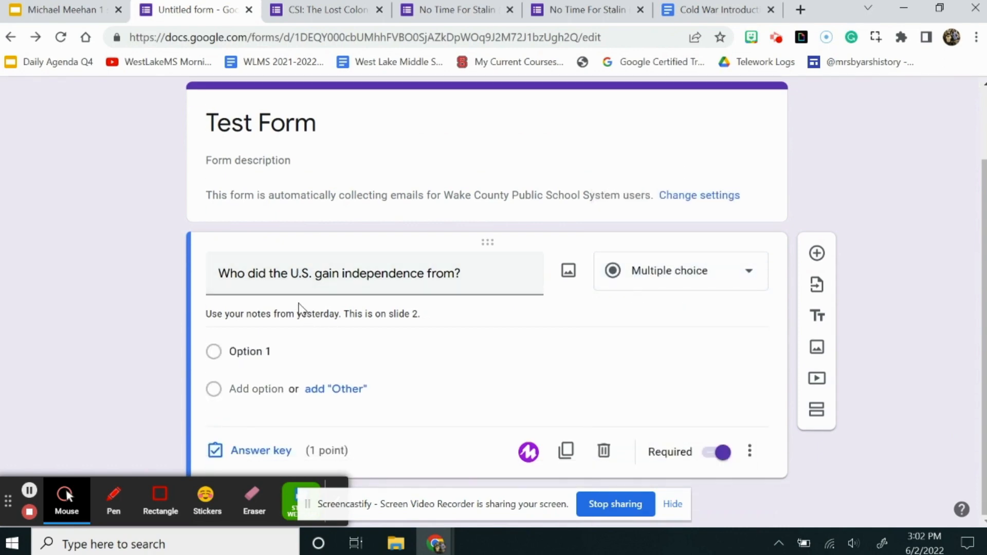
{"action": "left_click", "coordinate": [256, 352]}
{"action": "type", "text": "Britain"}
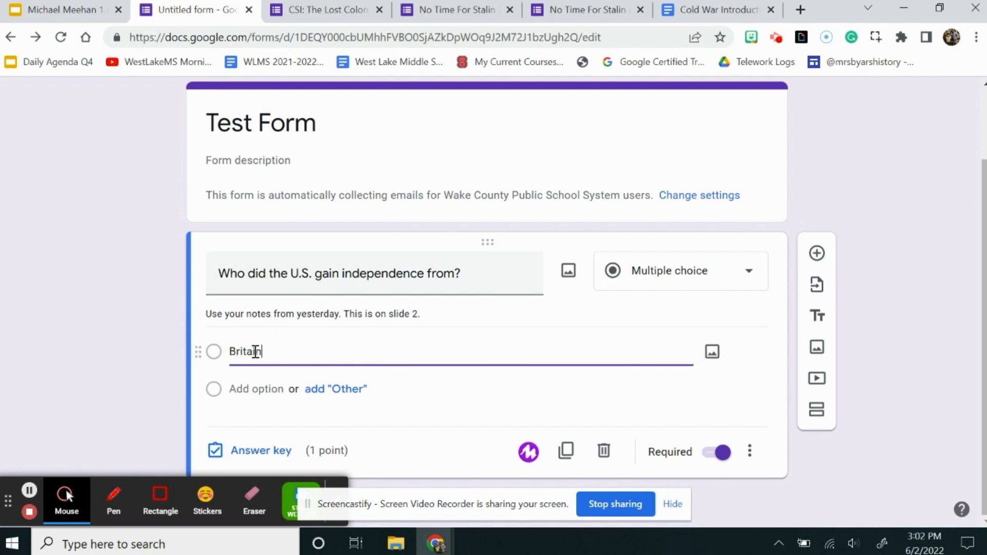
{"action": "left_click", "coordinate": [255, 389]}
{"action": "type", "text": "France"}
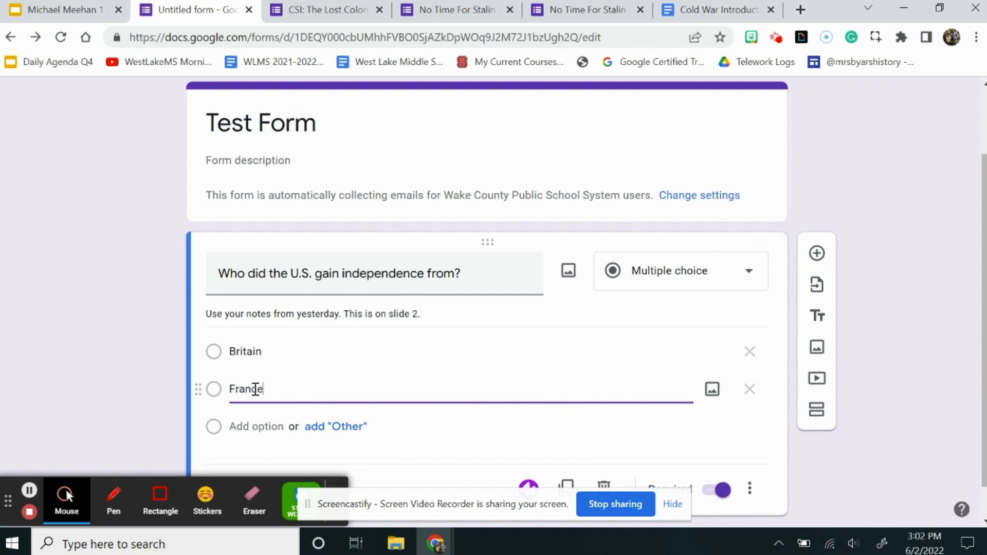
{"action": "left_click", "coordinate": [253, 426]}
{"action": "type", "text": "Spain"}
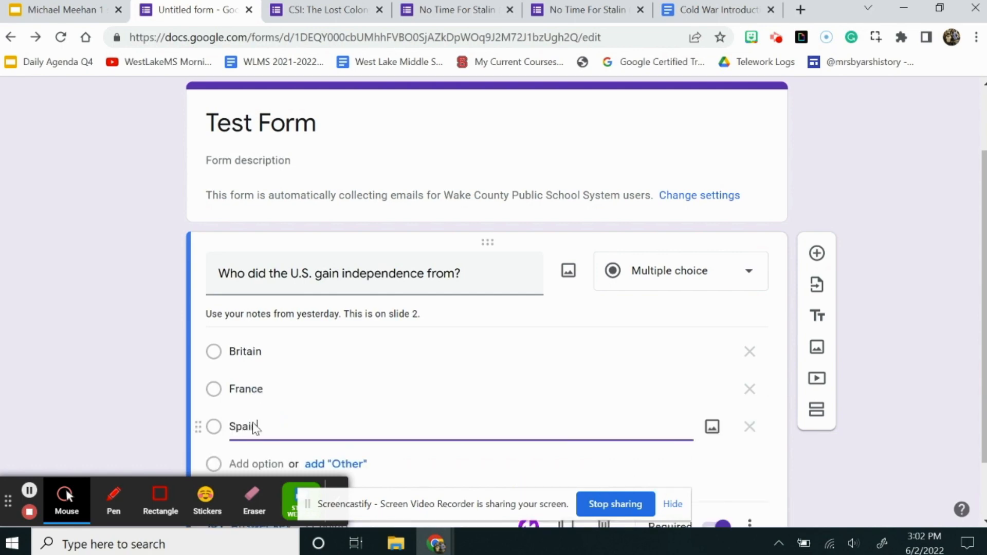
Mark Britain as the correct answer in the independence question's answer key.
{"action": "scroll", "coordinate": [252, 422], "scroll_direction": "down", "scroll_amount": 1}
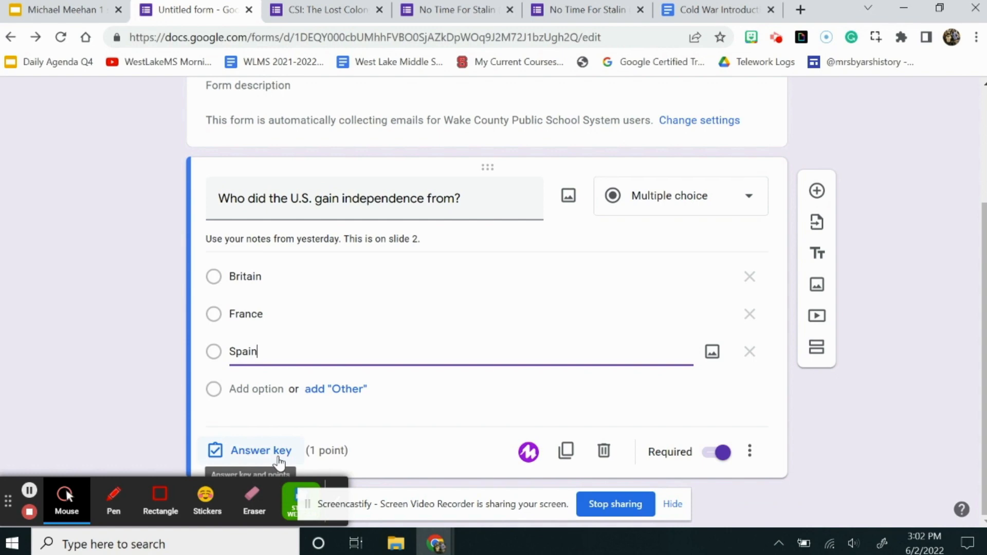
{"action": "left_click", "coordinate": [278, 460]}
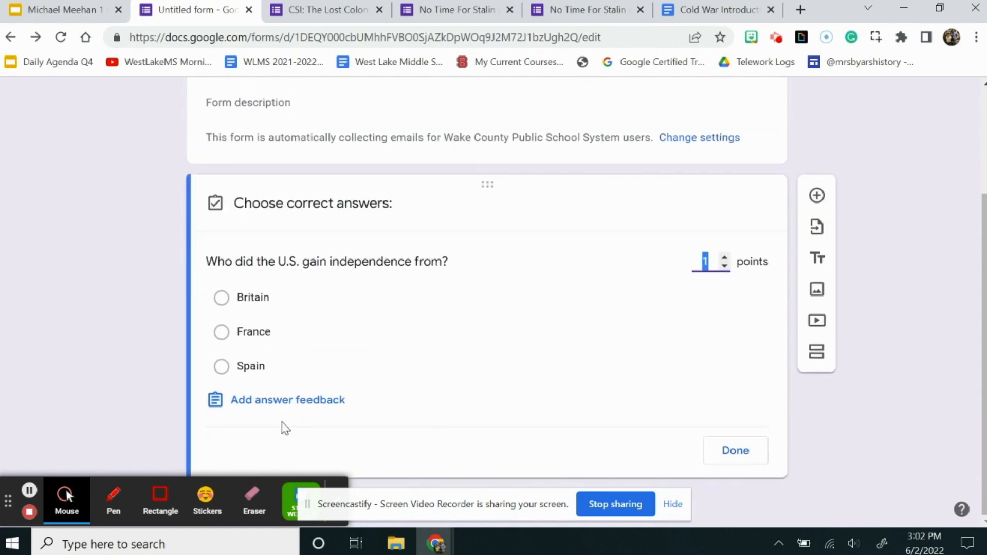
{"action": "left_click", "coordinate": [221, 298]}
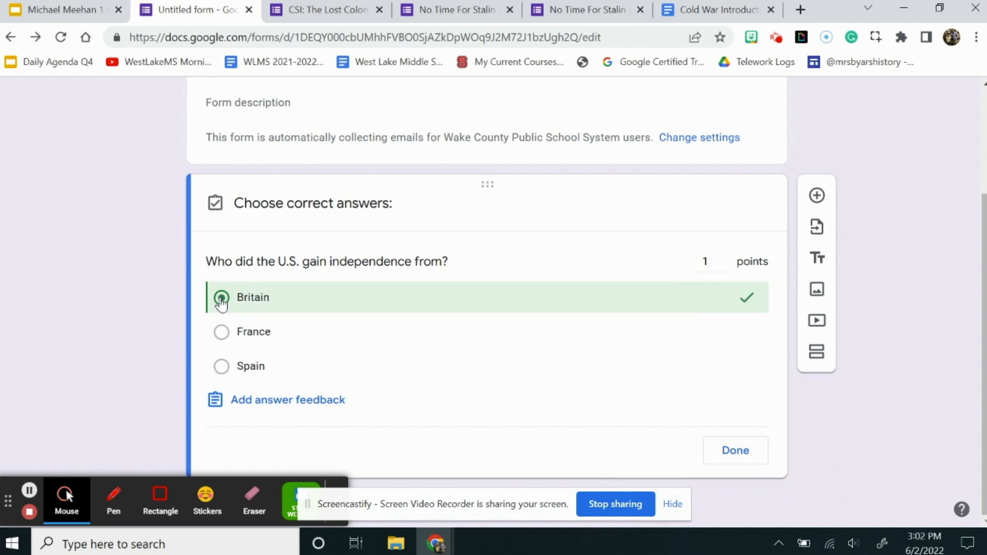
{"action": "left_click", "coordinate": [326, 405]}
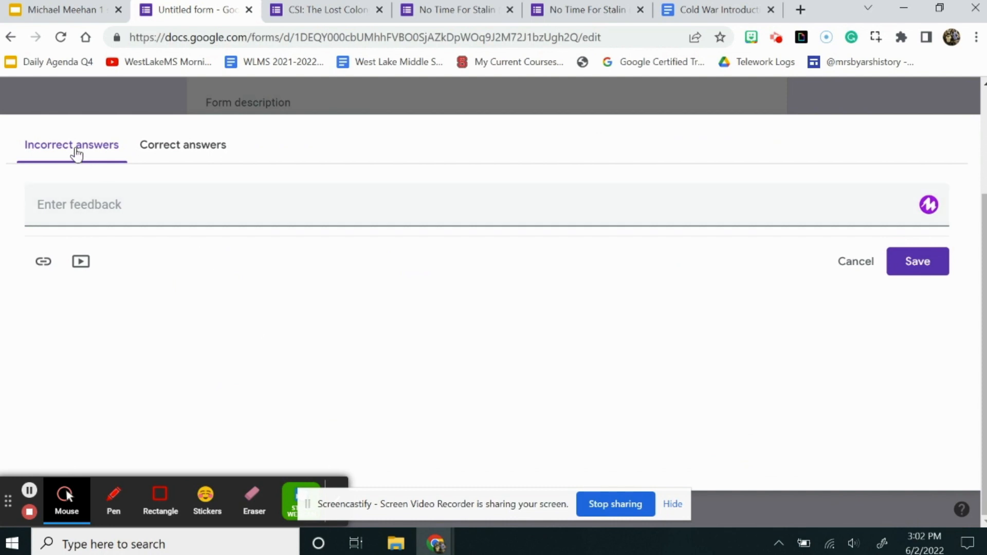
{"action": "left_click", "coordinate": [167, 153]}
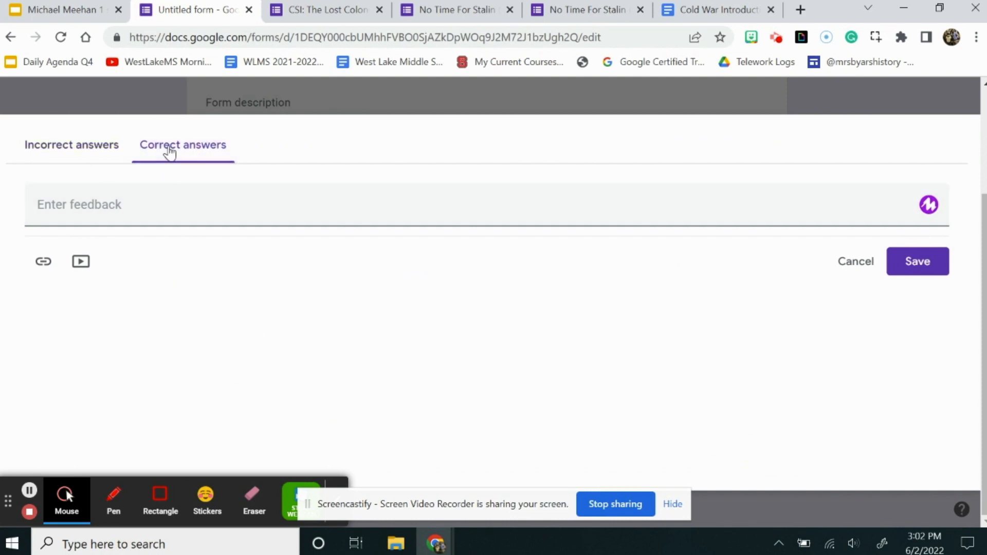
{"action": "left_click", "coordinate": [67, 153]}
{"action": "left_click", "coordinate": [87, 203]}
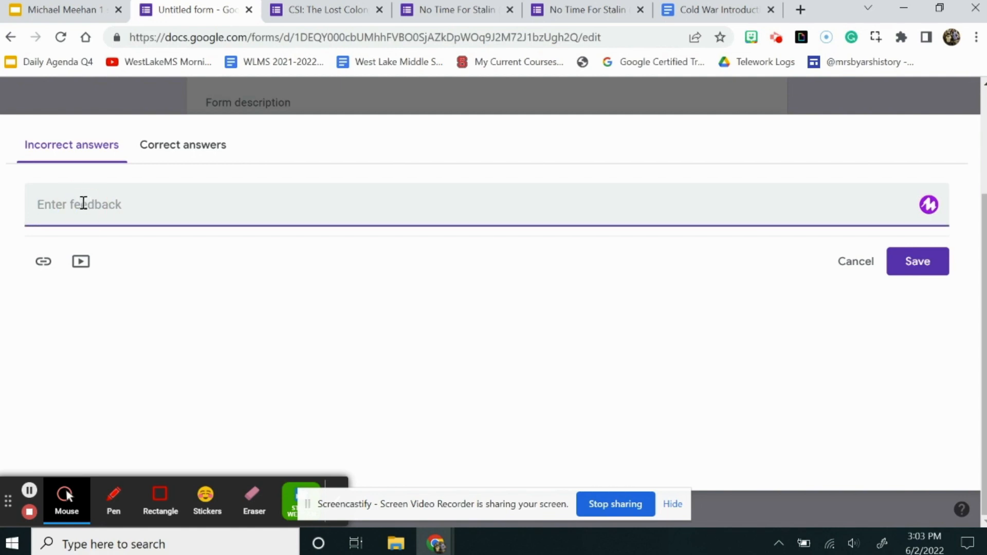
{"action": "left_click", "coordinate": [45, 265]}
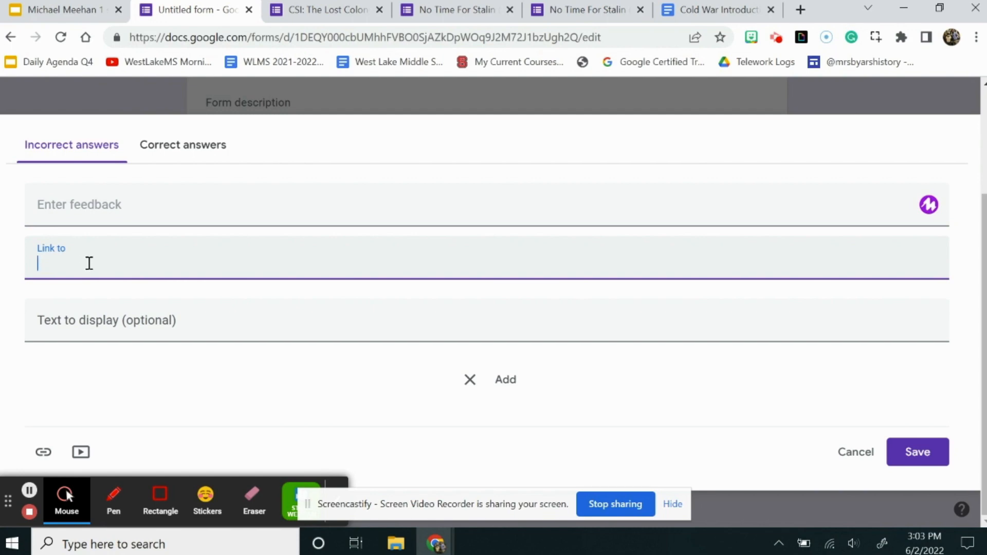
{"action": "type", "text": "https://www.youtube.com/watch?v=HwWi0zdF7wk"}
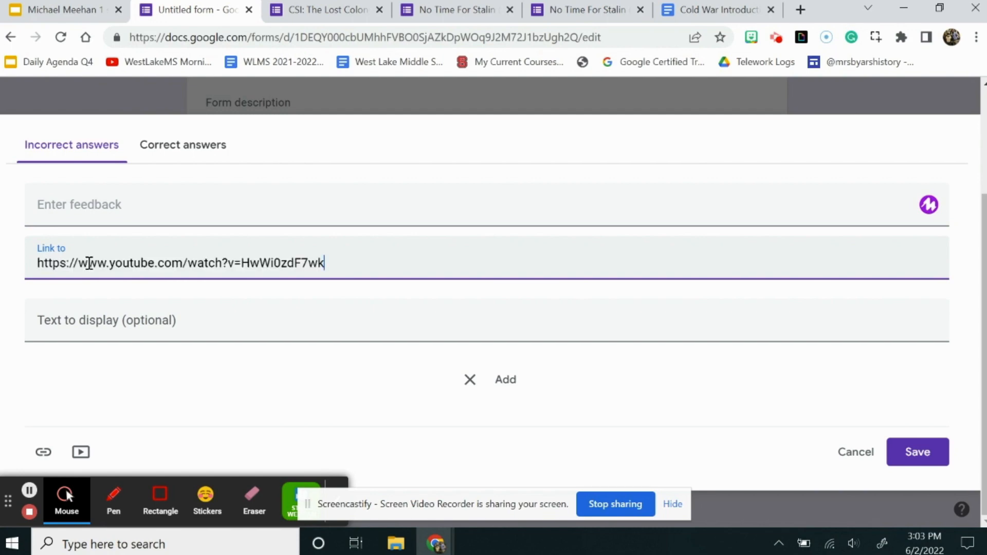
{"action": "left_click", "coordinate": [90, 311]}
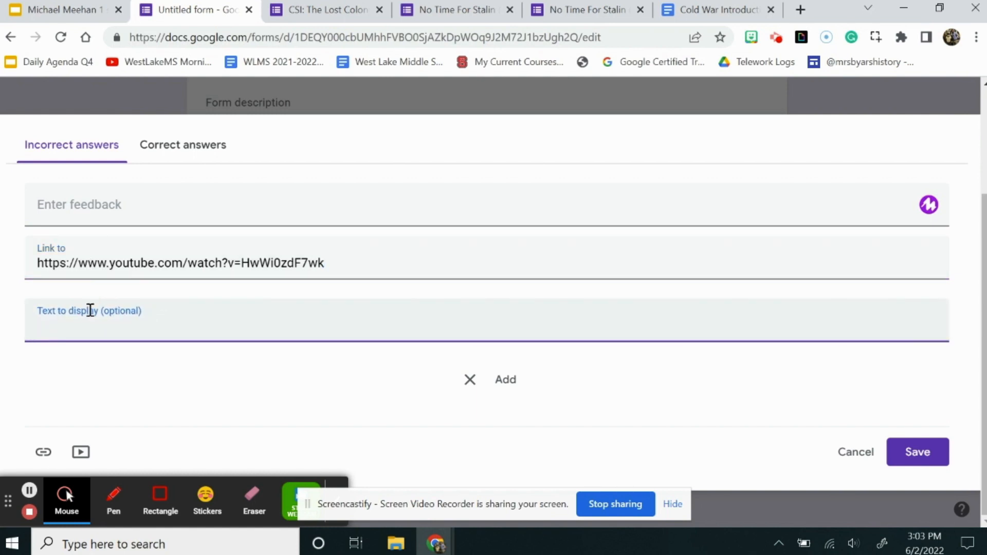
{"action": "type", "text": "CLICK TO PLAY"}
Write "Oops! Try again." as the incorrect-answer feedback and attach the entered link to it.
{"action": "left_click", "coordinate": [117, 205]}
{"action": "type", "text": "O"}
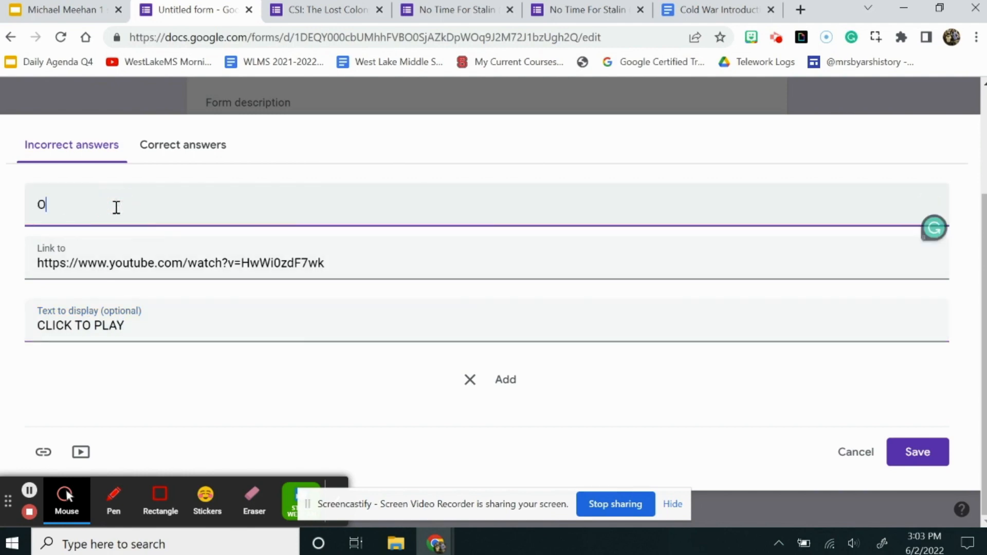
{"action": "type", "text": "ops! Try agin"}
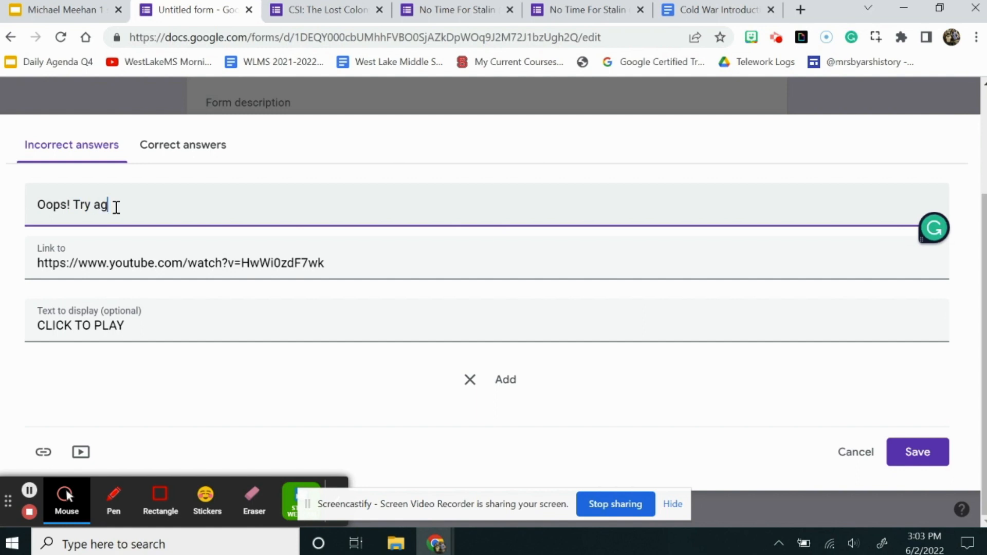
{"action": "key", "text": "BackSpace"}
{"action": "key", "text": "BackSpace"}
{"action": "key", "text": "BackSpace"}
{"action": "type", "text": "gain."}
{"action": "left_click", "coordinate": [504, 380]}
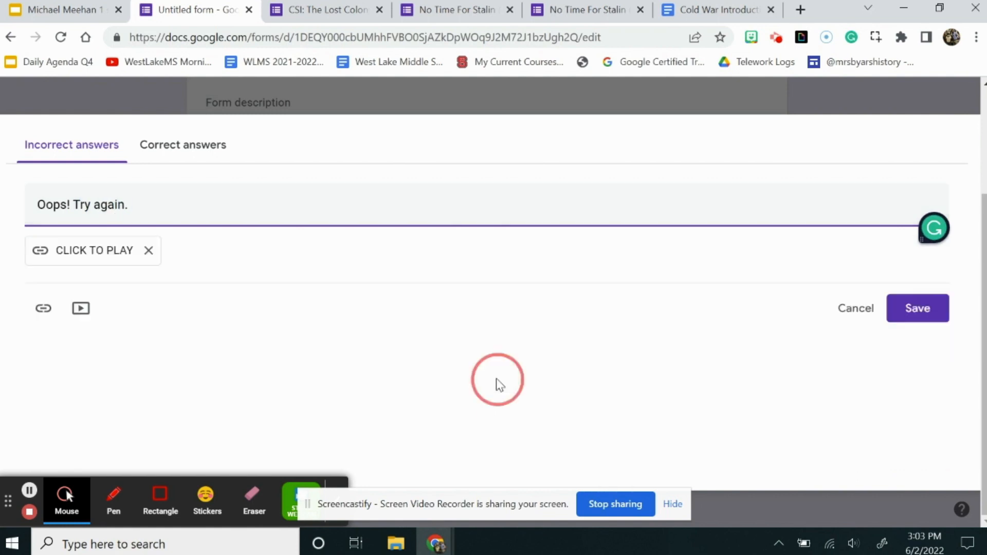
Set the correct-answer feedback to "Awesome job!" and save the feedback.
{"action": "left_click", "coordinate": [184, 149]}
{"action": "left_click", "coordinate": [149, 206]}
{"action": "type", "text": "Awesome job!"}
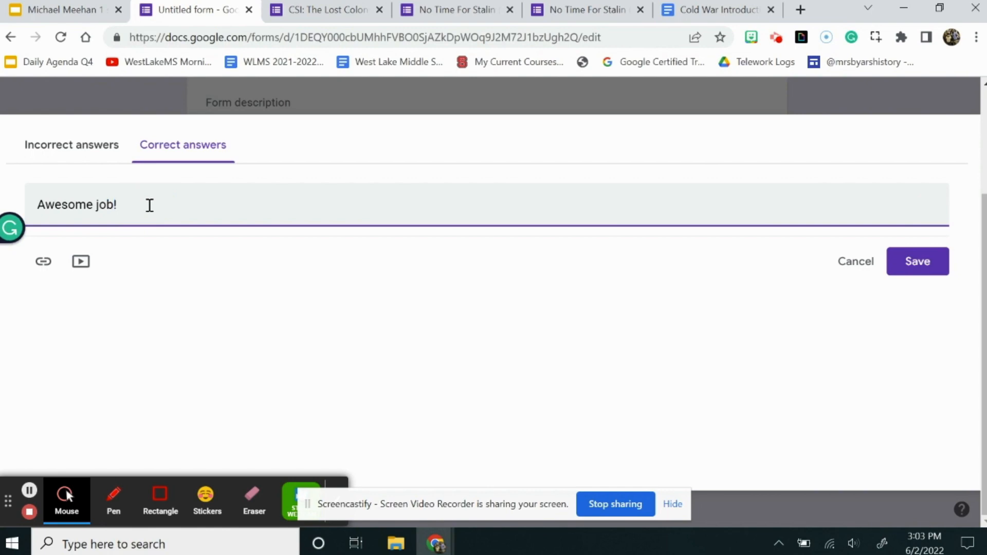
{"action": "left_click", "coordinate": [916, 274]}
Preview Test Form and submit a test response with France as the answer.
{"action": "scroll", "coordinate": [782, 165], "scroll_direction": "up", "scroll_amount": 3}
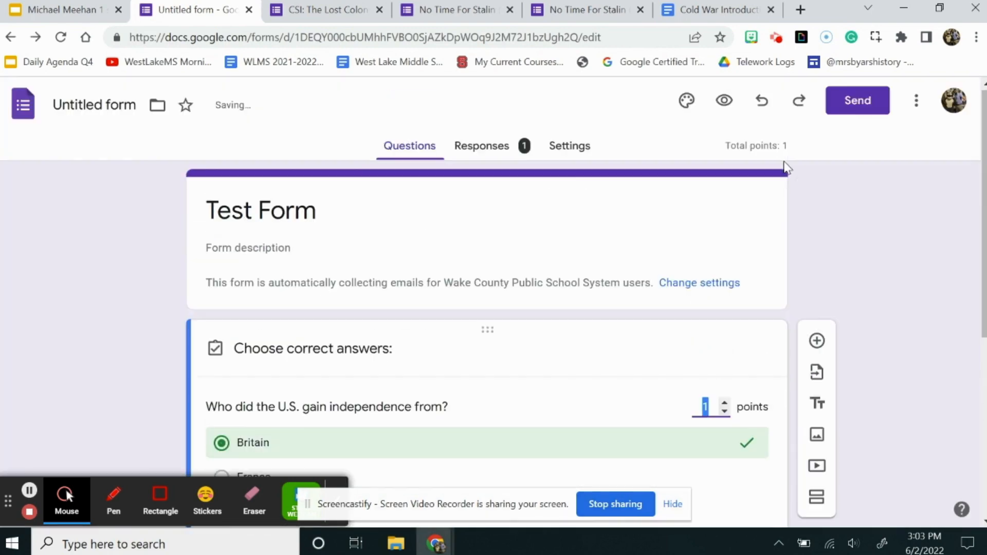
{"action": "left_click", "coordinate": [725, 103]}
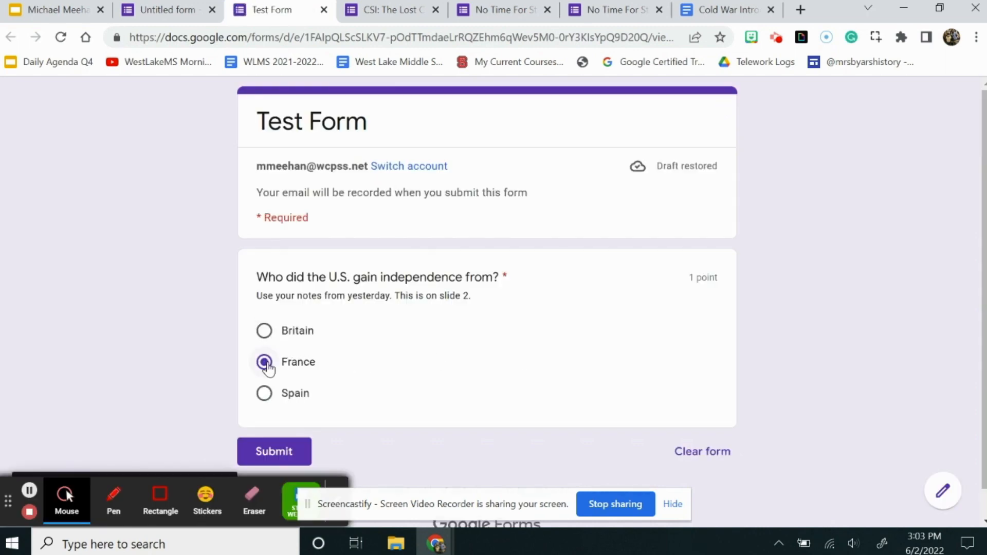
{"action": "left_click", "coordinate": [283, 451]}
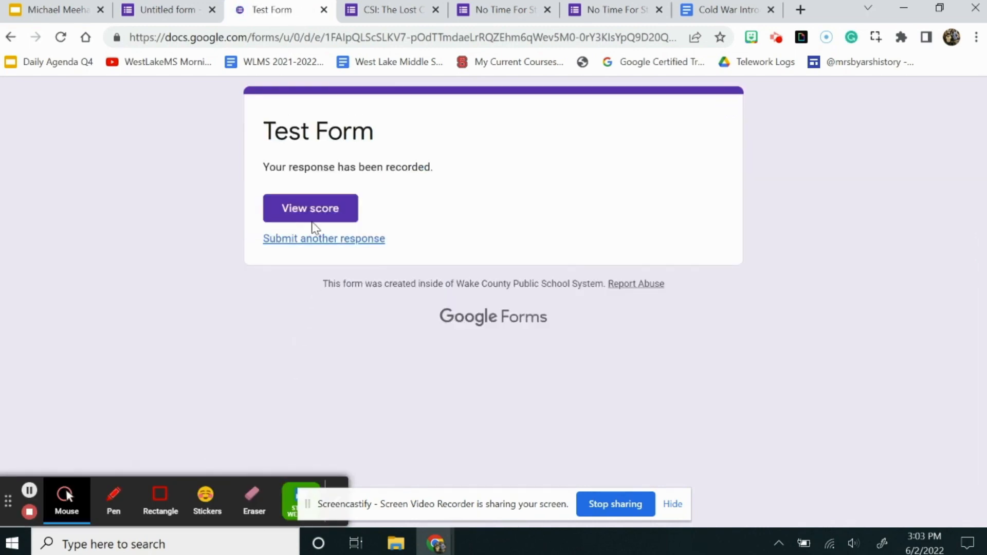
View the score for the France response and test the video link in its feedback, closing the video again.
{"action": "left_click", "coordinate": [313, 213]}
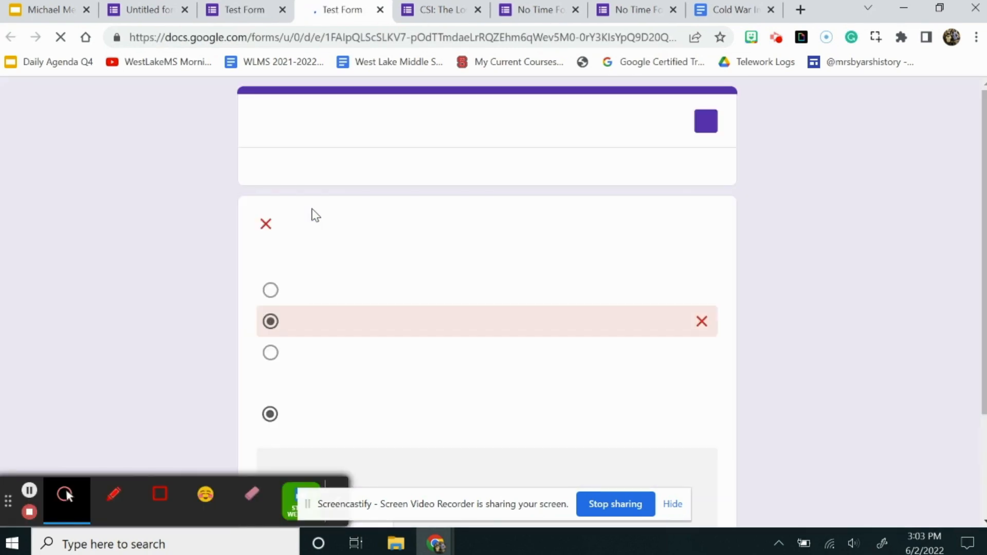
{"action": "scroll", "coordinate": [315, 215], "scroll_direction": "down", "scroll_amount": 2}
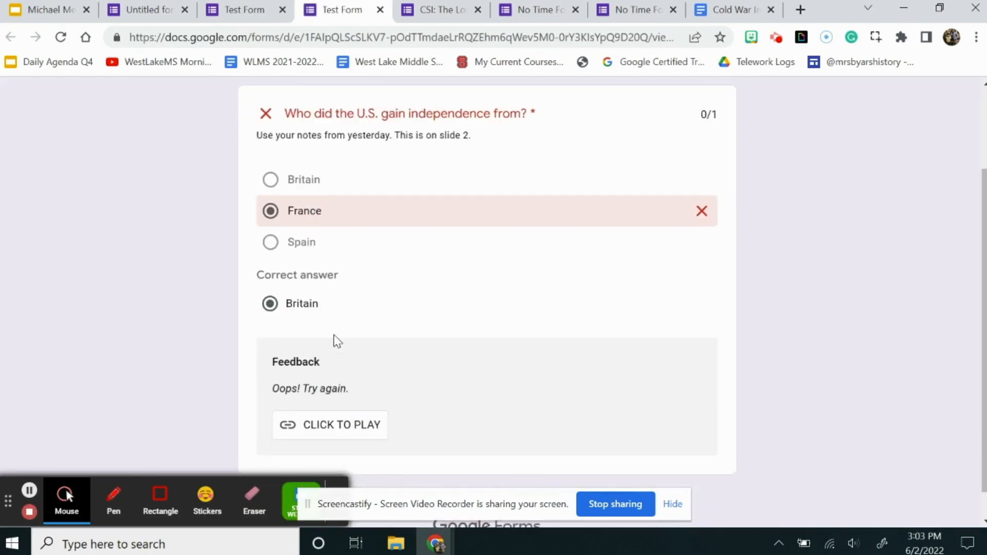
{"action": "scroll", "coordinate": [314, 360], "scroll_direction": "down", "scroll_amount": 1}
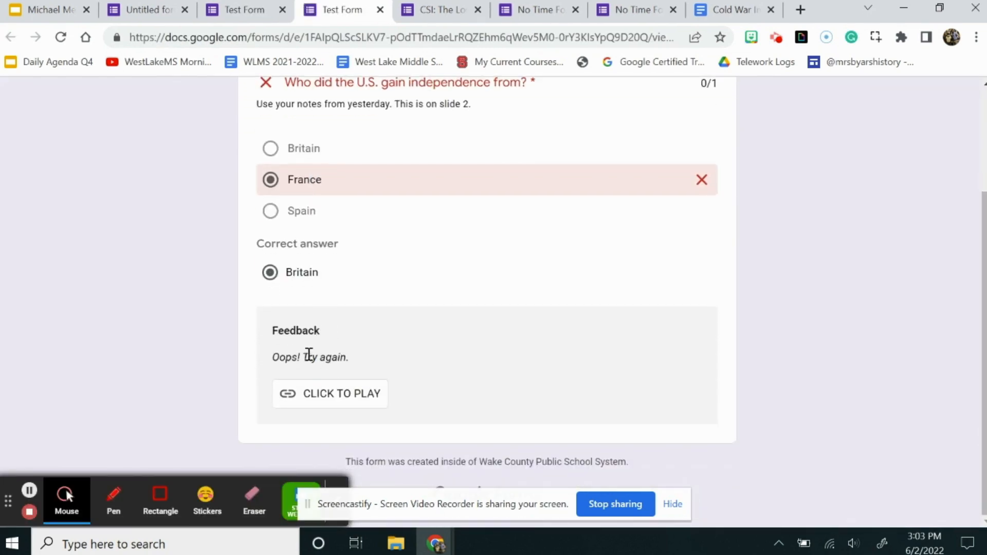
{"action": "left_click", "coordinate": [320, 400]}
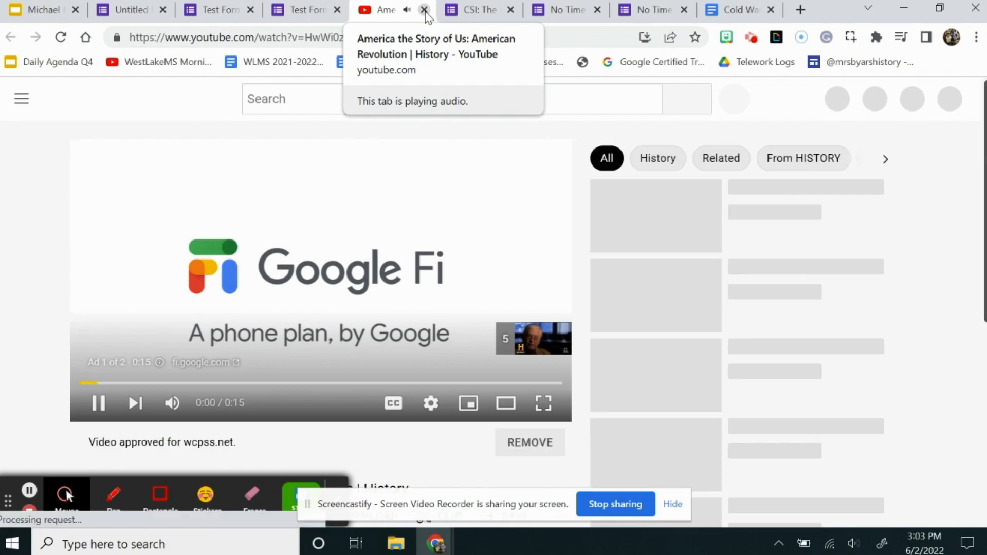
{"action": "left_click", "coordinate": [424, 10]}
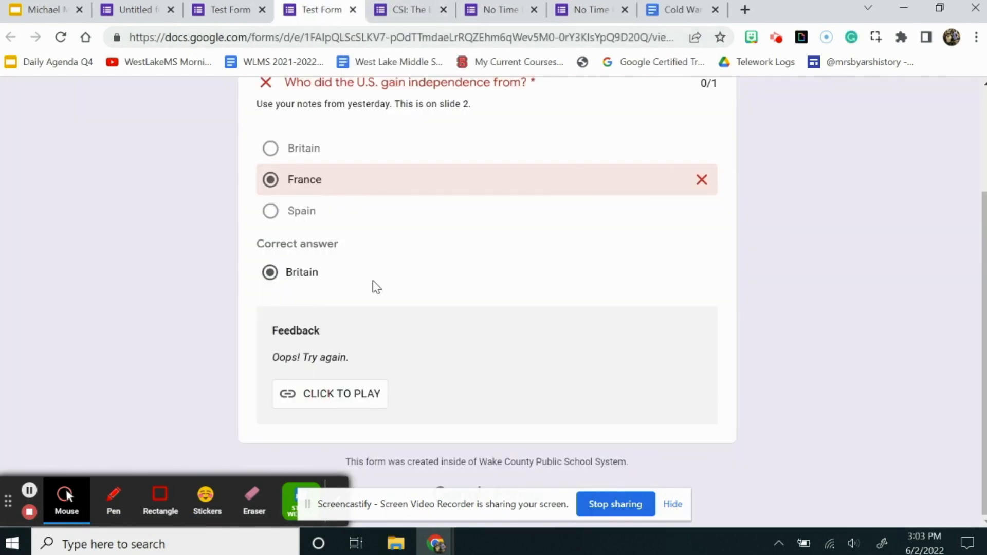
{"action": "scroll", "coordinate": [389, 382], "scroll_direction": "up", "scroll_amount": 3}
Preview the form again, submit a response with Britain as the answer, and view its score and feedback.
{"action": "left_click", "coordinate": [252, 6]}
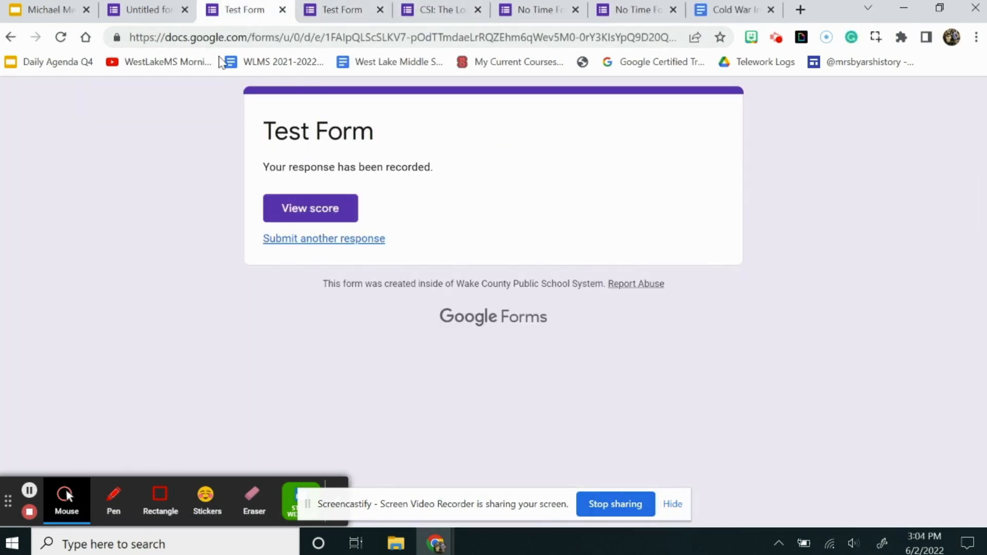
{"action": "left_click", "coordinate": [157, 7]}
{"action": "left_click", "coordinate": [726, 110]}
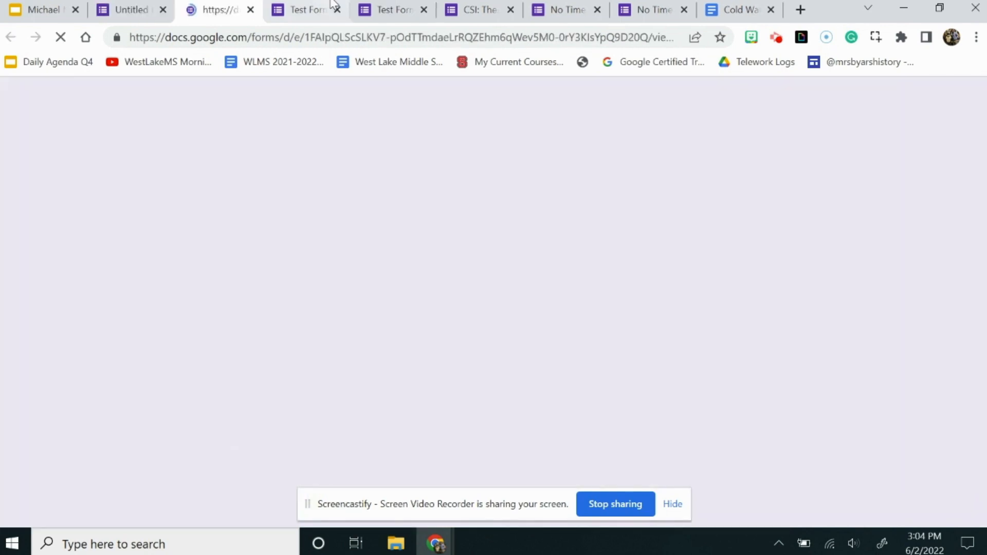
{"action": "left_click", "coordinate": [264, 331]}
{"action": "left_click", "coordinate": [278, 451]}
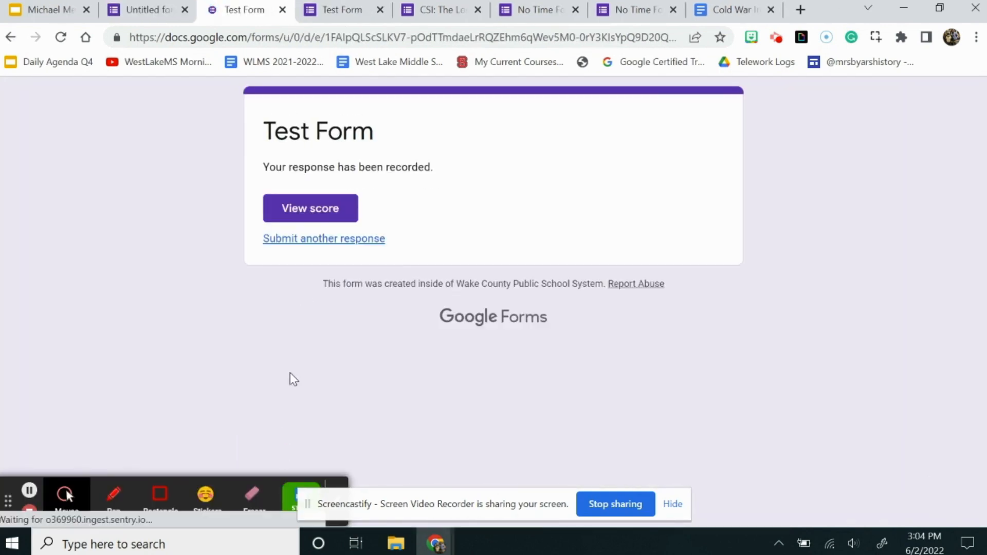
{"action": "left_click", "coordinate": [315, 215]}
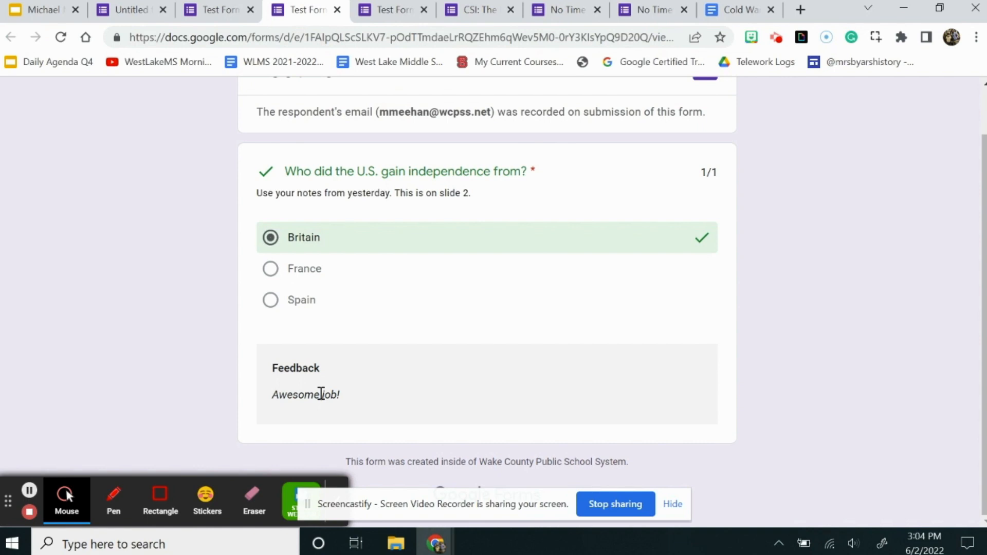
{"action": "scroll", "coordinate": [321, 394], "scroll_direction": "up", "scroll_amount": 2}
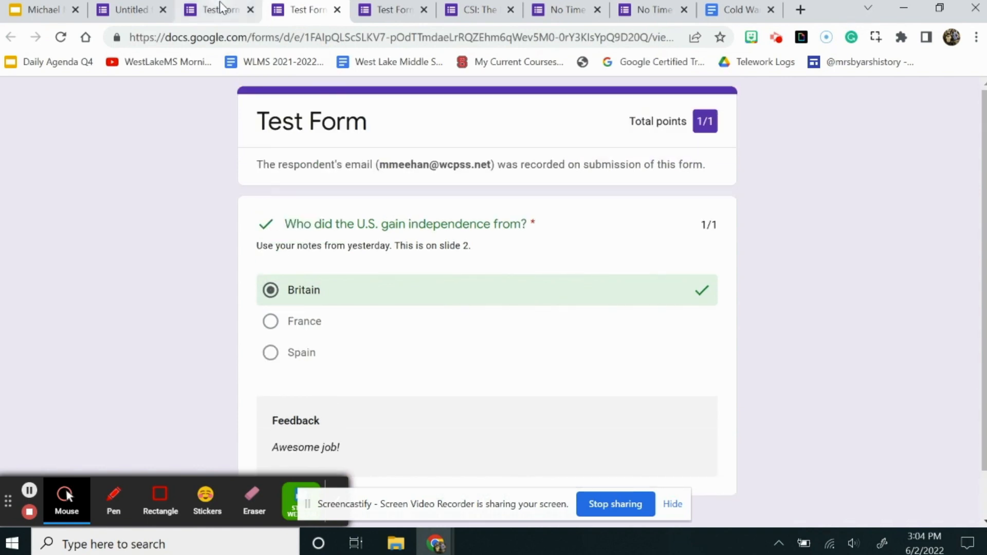
Return to the form editor and review the feedback for correct and incorrect answers in the answer key.
{"action": "left_click", "coordinate": [220, 5]}
{"action": "left_click", "coordinate": [129, 9]}
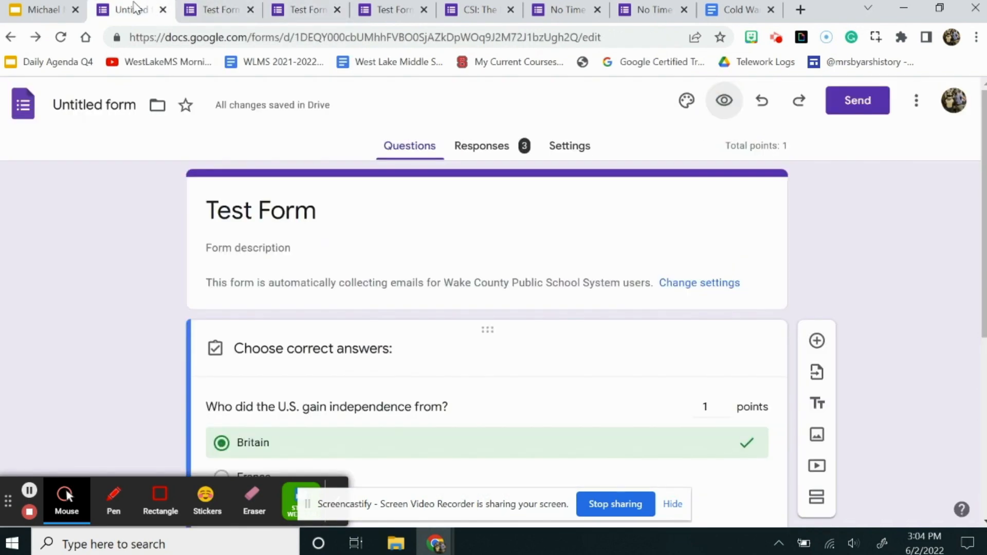
{"action": "scroll", "coordinate": [380, 392], "scroll_direction": "down", "scroll_amount": 5}
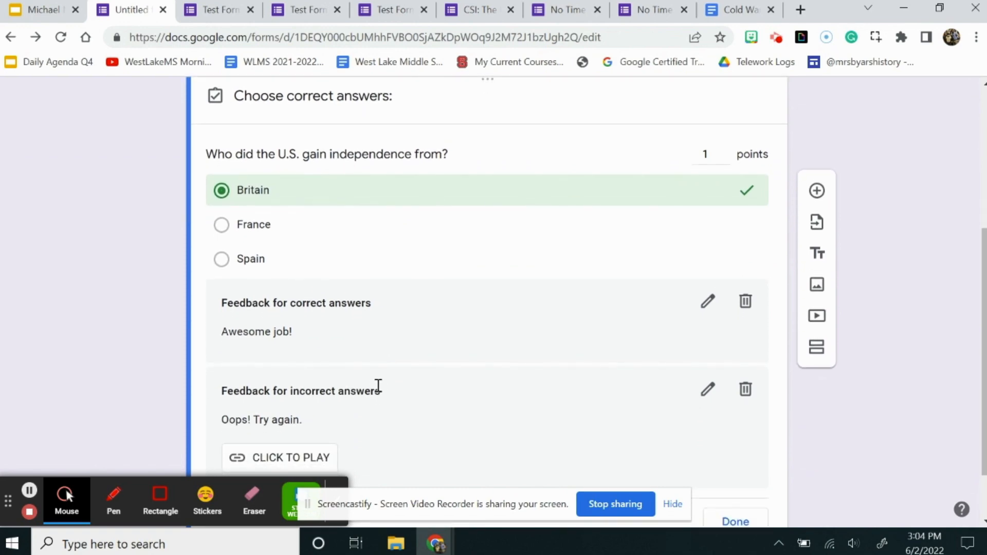
{"action": "scroll", "coordinate": [378, 388], "scroll_direction": "down", "scroll_amount": 1}
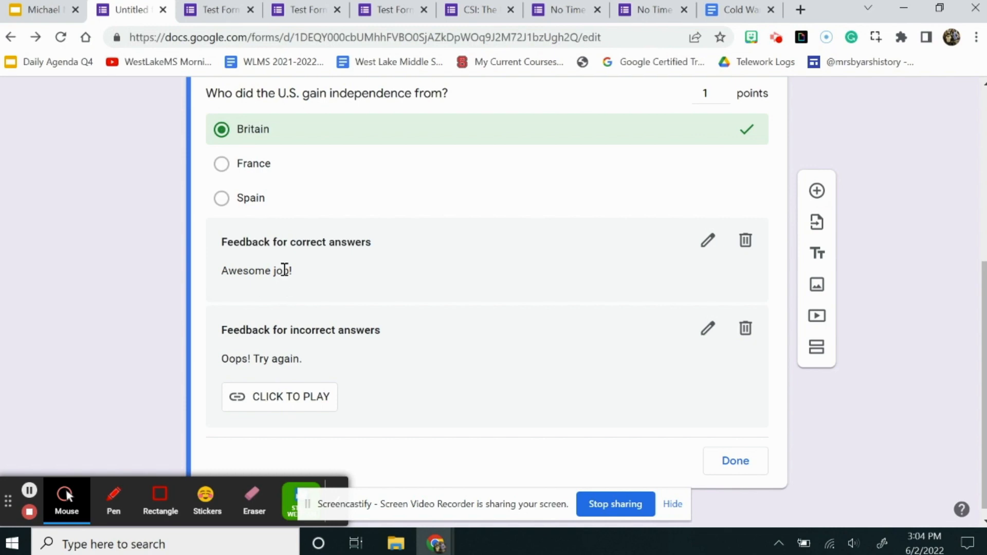
{"action": "scroll", "coordinate": [284, 270], "scroll_direction": "up", "scroll_amount": 1}
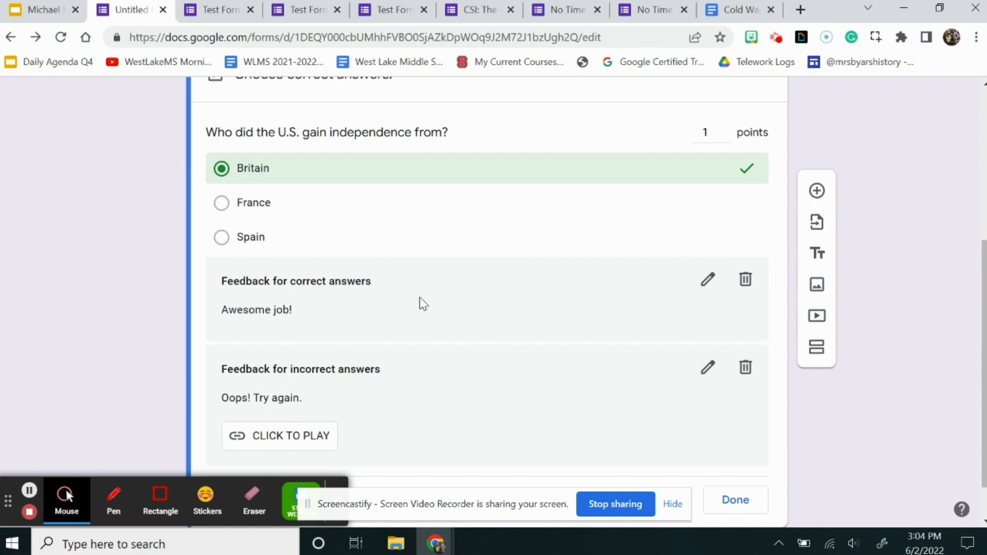
{"action": "scroll", "coordinate": [420, 302], "scroll_direction": "up", "scroll_amount": 4}
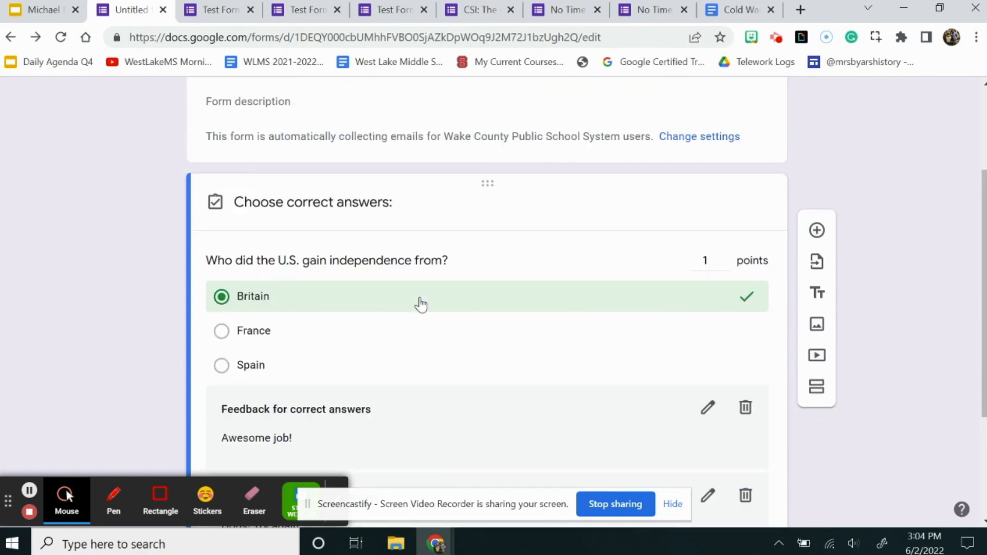
{"action": "scroll", "coordinate": [423, 303], "scroll_direction": "up", "scroll_amount": 1}
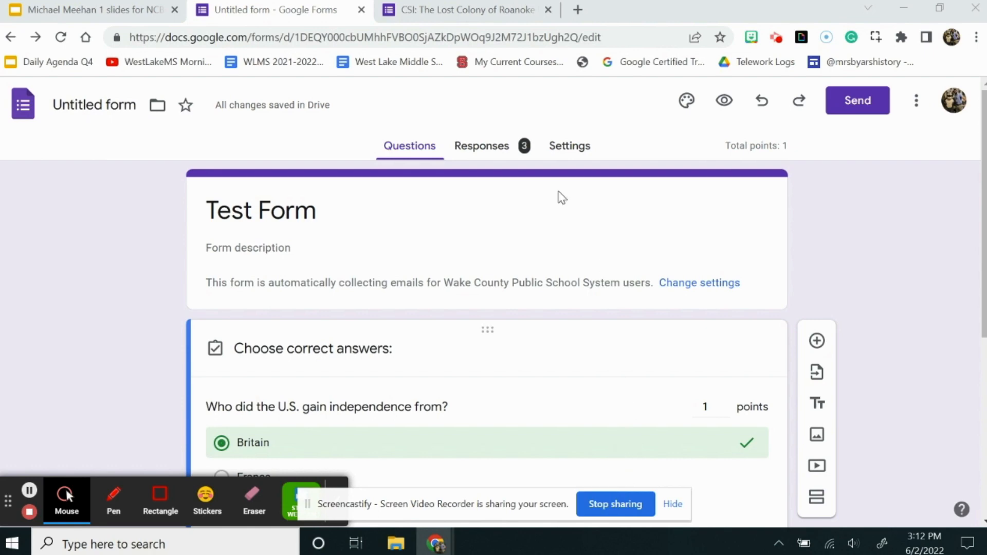
Submit the completed CSI: The Lost Colony of Roanoke Lock Box form and highlight its confirmation message.
{"action": "left_click", "coordinate": [453, 11]}
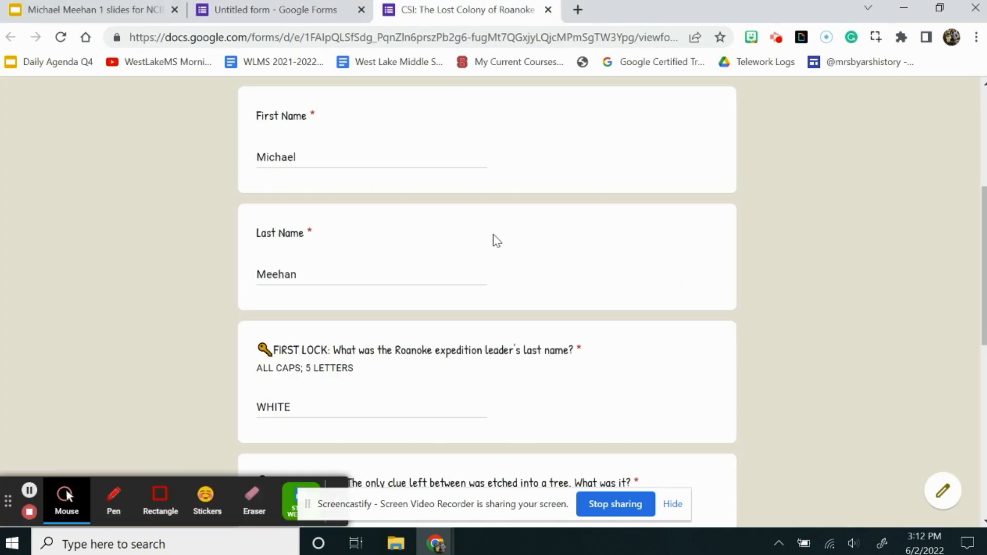
{"action": "scroll", "coordinate": [509, 302], "scroll_direction": "up", "scroll_amount": 4}
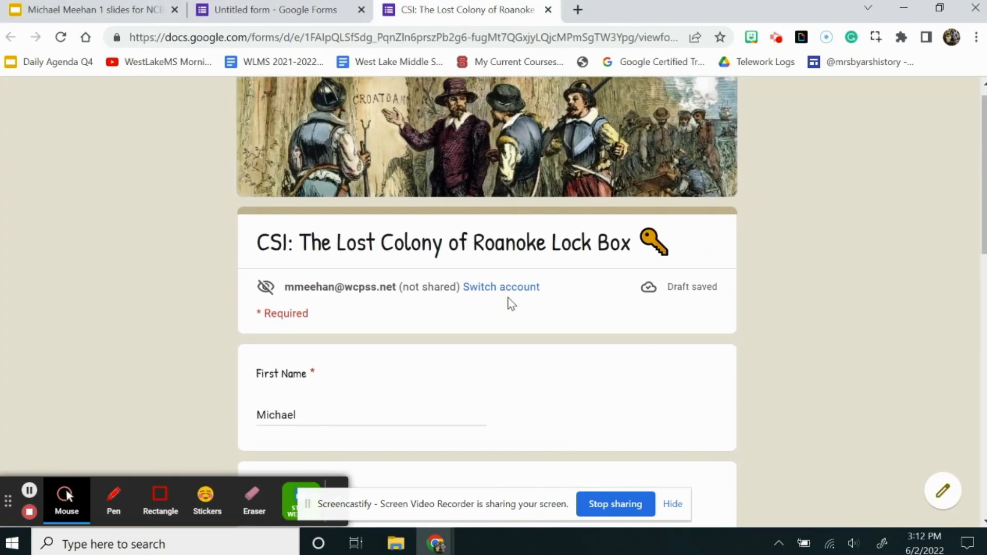
{"action": "scroll", "coordinate": [510, 303], "scroll_direction": "down", "scroll_amount": 7}
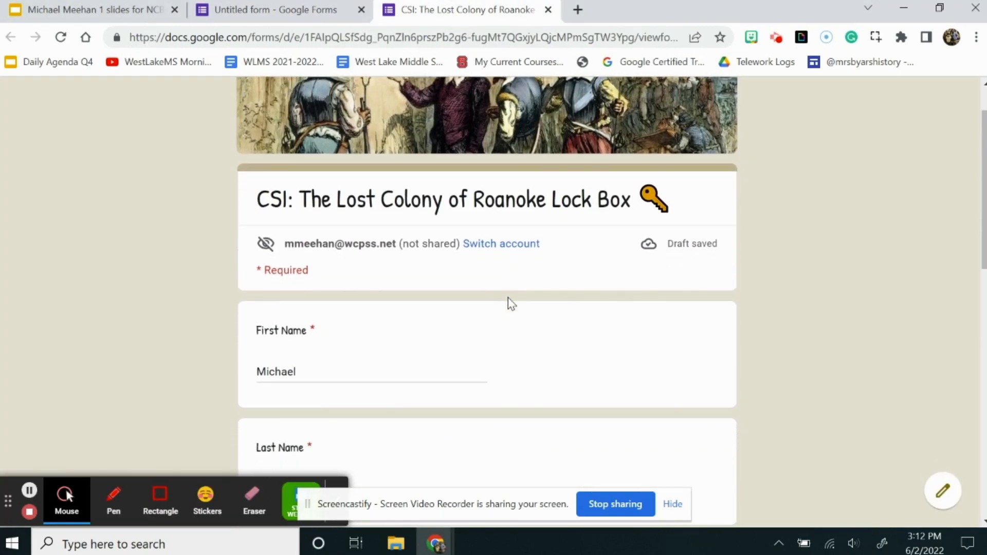
{"action": "scroll", "coordinate": [510, 303], "scroll_direction": "down", "scroll_amount": 7}
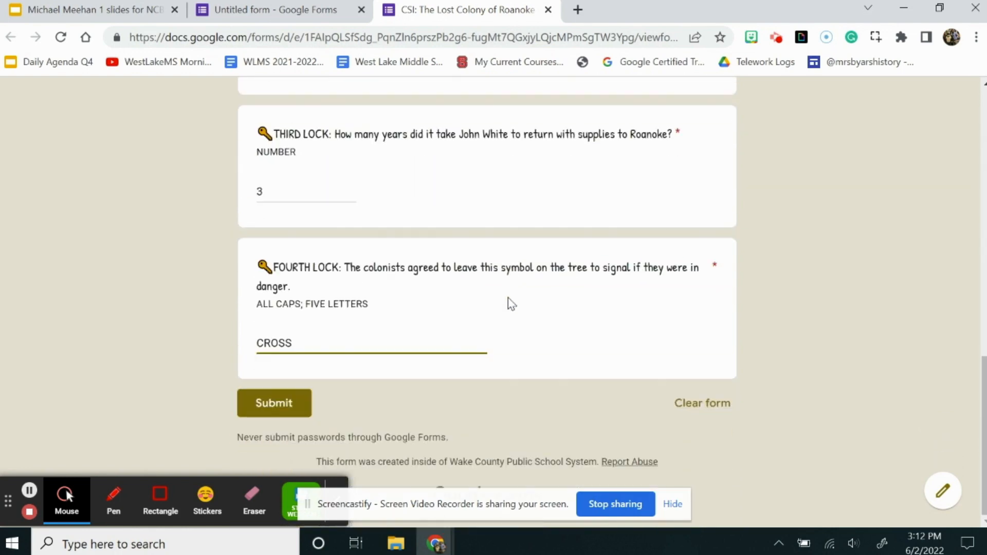
{"action": "left_click", "coordinate": [276, 405]}
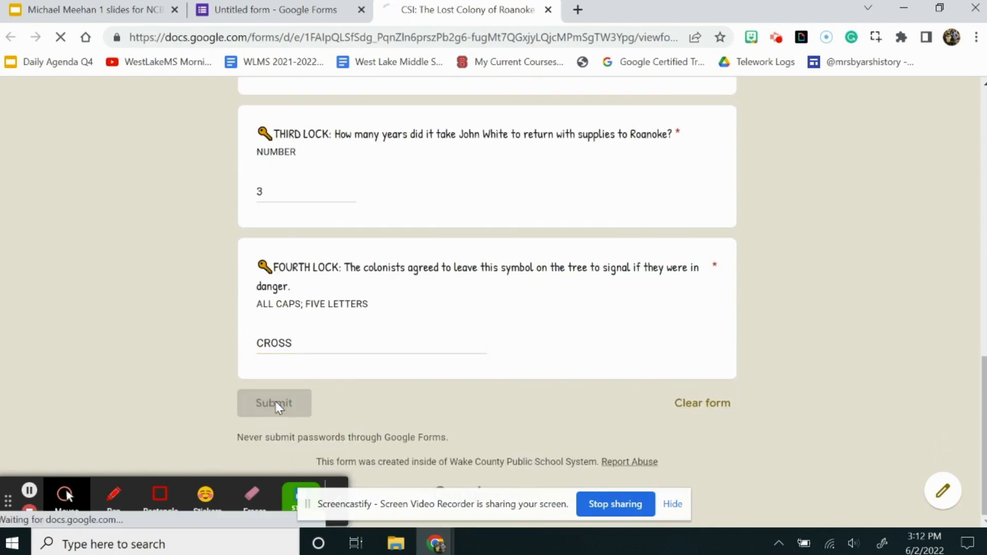
{"action": "double_click", "coordinate": [299, 302]}
{"action": "triple_click", "coordinate": [298, 303]}
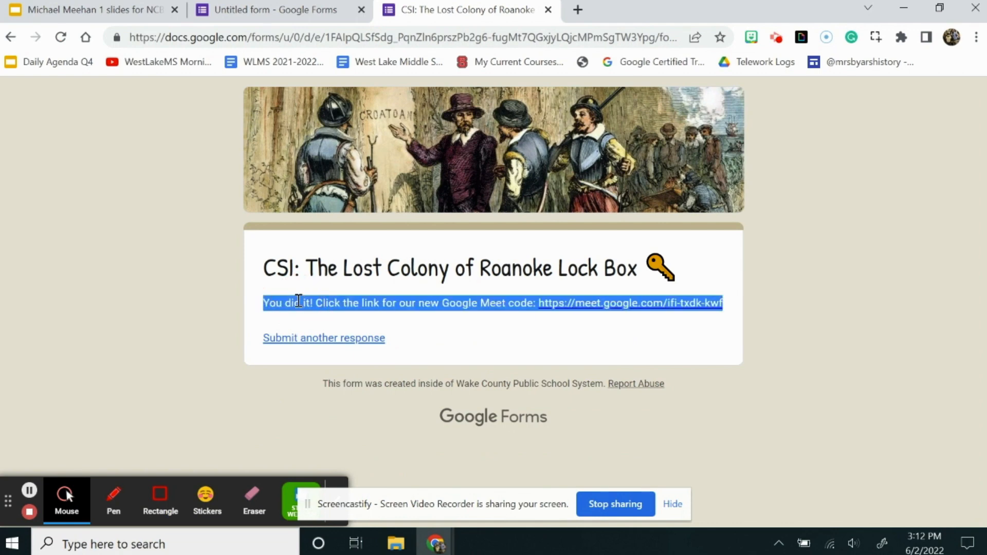
Return to the Test Form editor and expand the presentation settings to find the confirmation message option.
{"action": "left_click", "coordinate": [299, 303]}
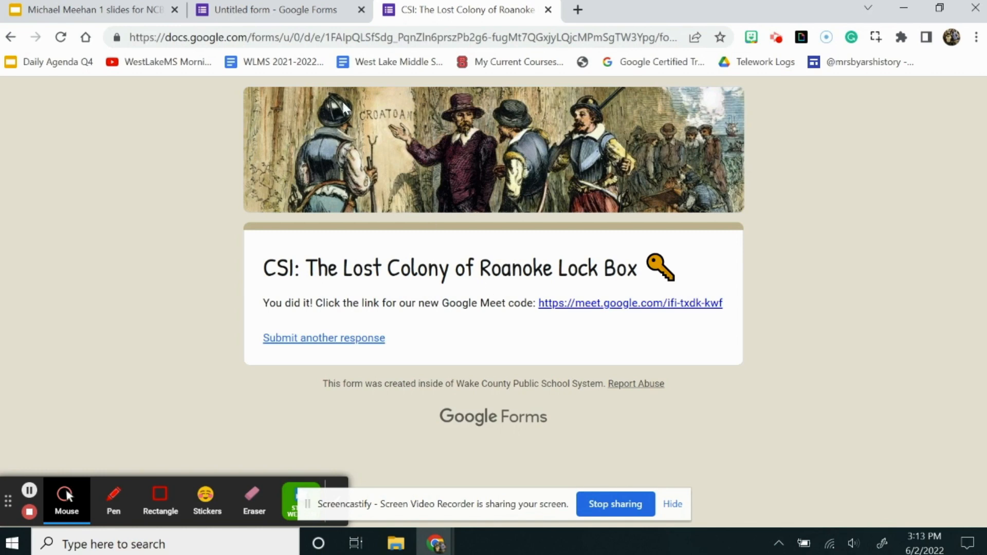
{"action": "left_click", "coordinate": [260, 9]}
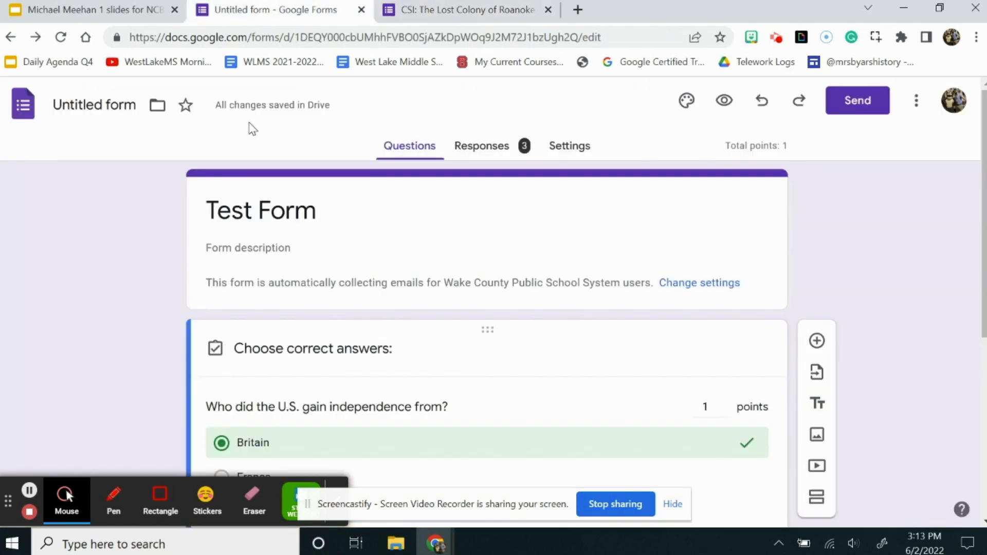
{"action": "left_click", "coordinate": [566, 154]}
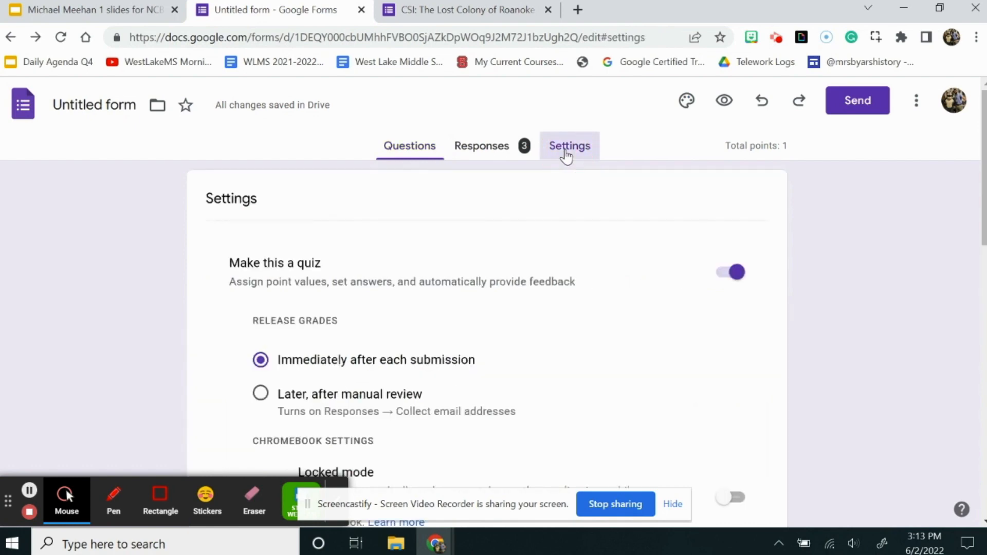
{"action": "scroll", "coordinate": [652, 350], "scroll_direction": "down", "scroll_amount": 4}
{"action": "scroll", "coordinate": [653, 352], "scroll_direction": "down", "scroll_amount": 8}
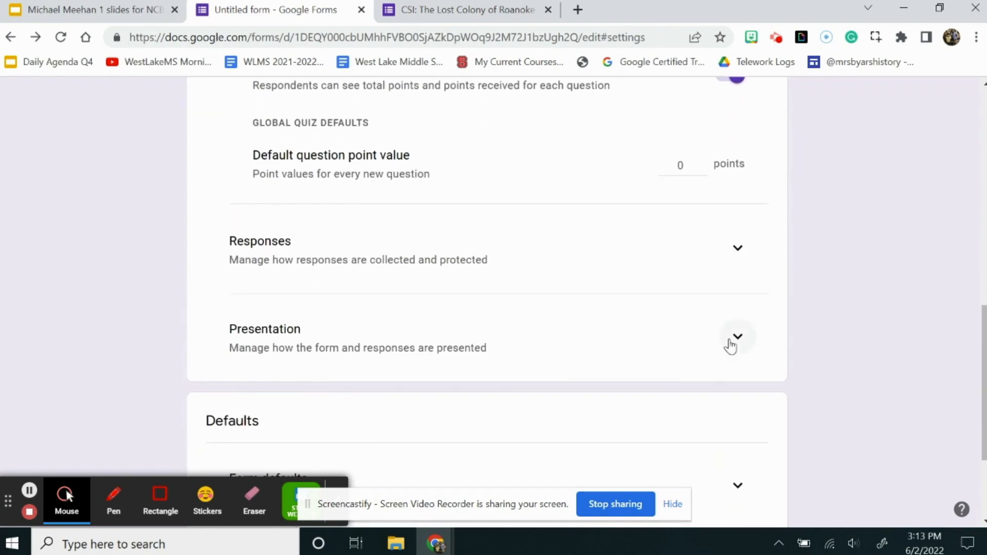
{"action": "left_click", "coordinate": [731, 346]}
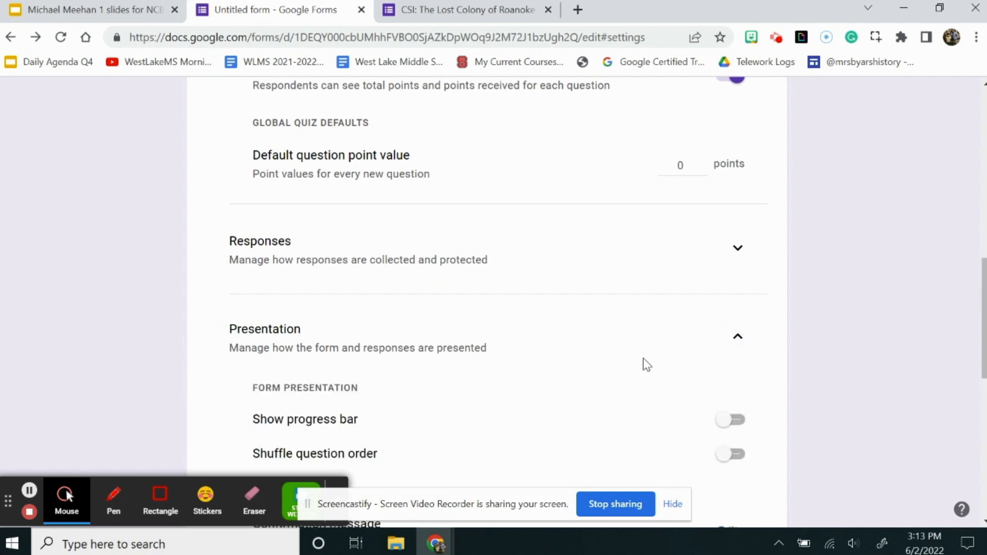
{"action": "scroll", "coordinate": [646, 365], "scroll_direction": "down", "scroll_amount": 3}
{"action": "scroll", "coordinate": [647, 365], "scroll_direction": "down", "scroll_amount": 1}
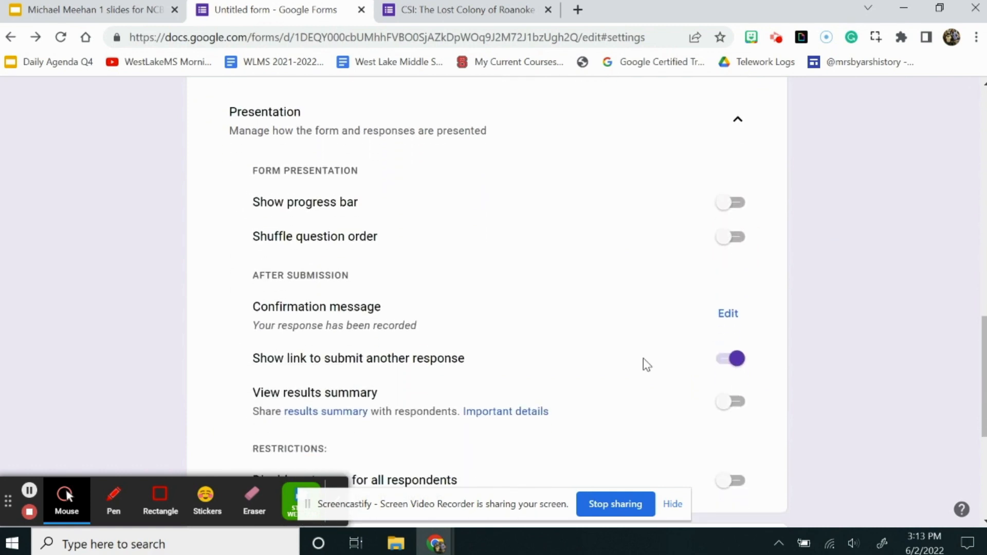
{"action": "double_click", "coordinate": [262, 308]}
{"action": "triple_click", "coordinate": [261, 308]}
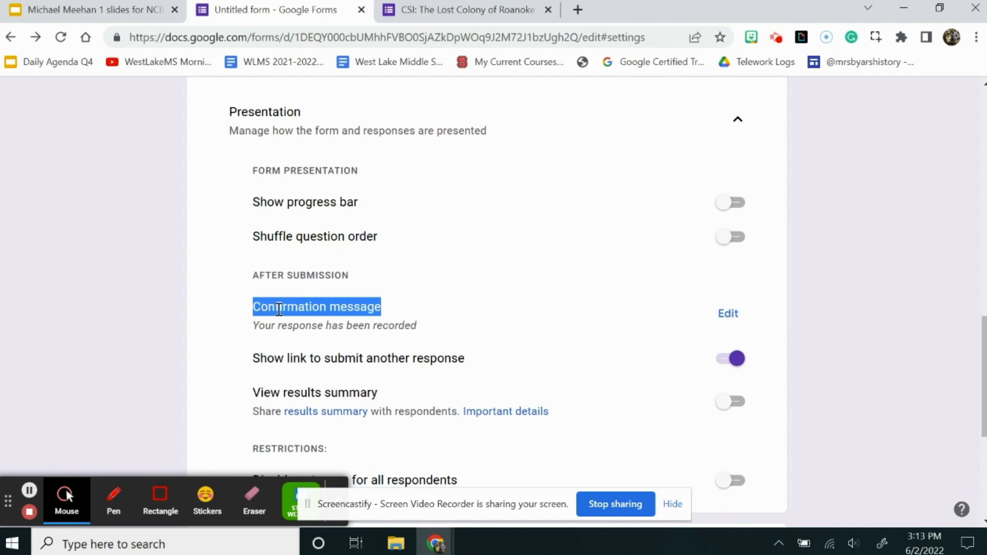
Save the confirmation message "Awesome job with this lesson! Now you will need to complete this assignment:" followed by the copied Google Slides link.
{"action": "left_click", "coordinate": [728, 319]}
{"action": "left_click", "coordinate": [466, 331]}
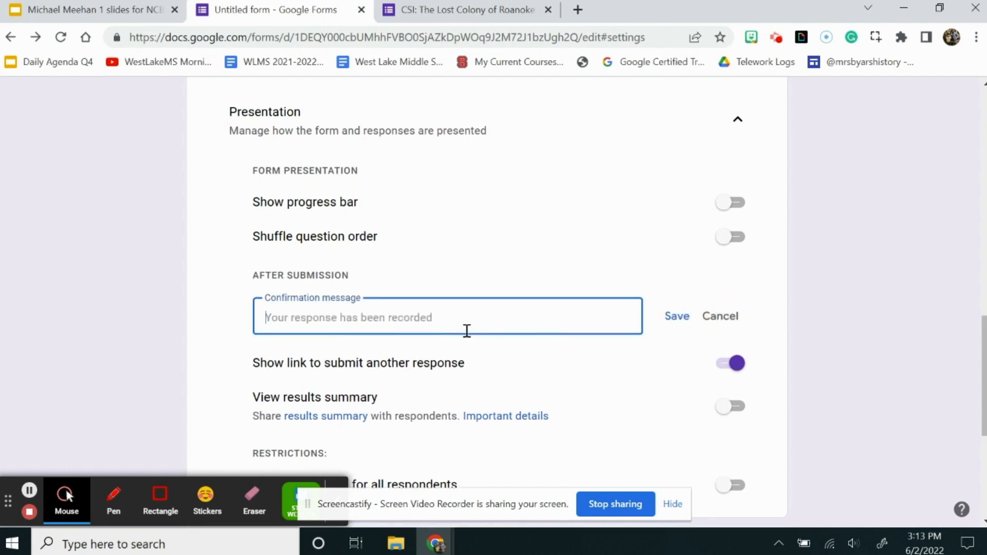
{"action": "type", "text": "Aweso"}
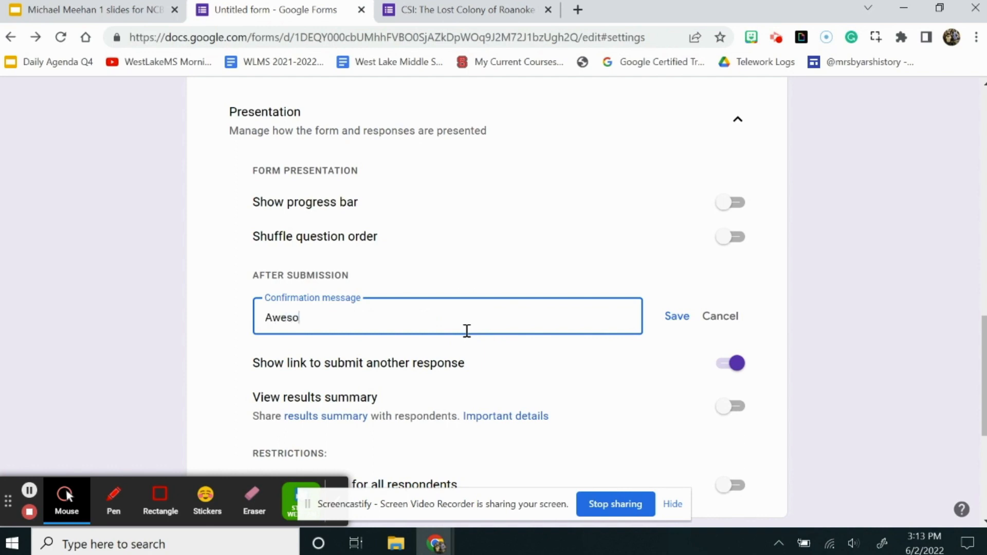
{"action": "type", "text": "me job with this lesson!"}
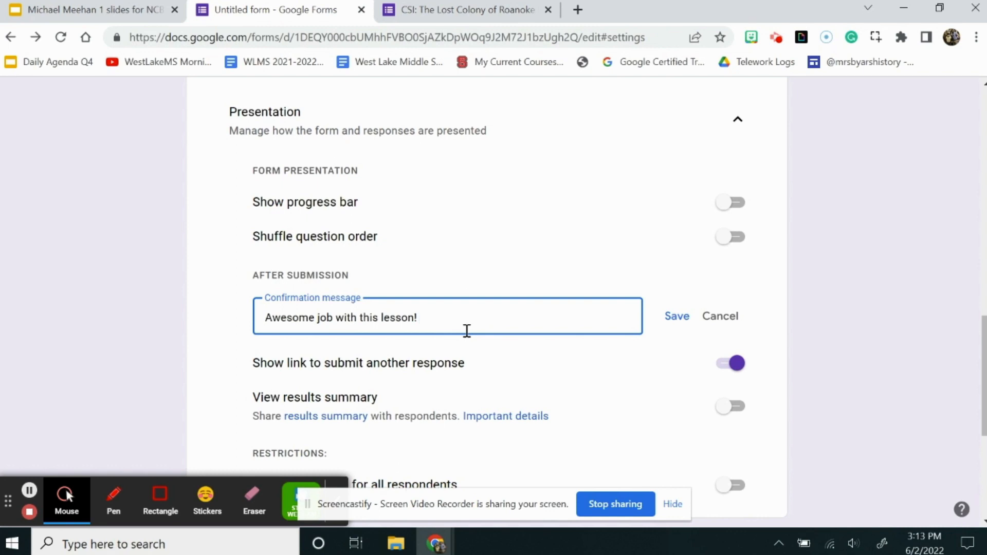
{"action": "type", "text": "Now you will need to complete this assignment:"}
{"action": "key", "text": "ctrl+v"}
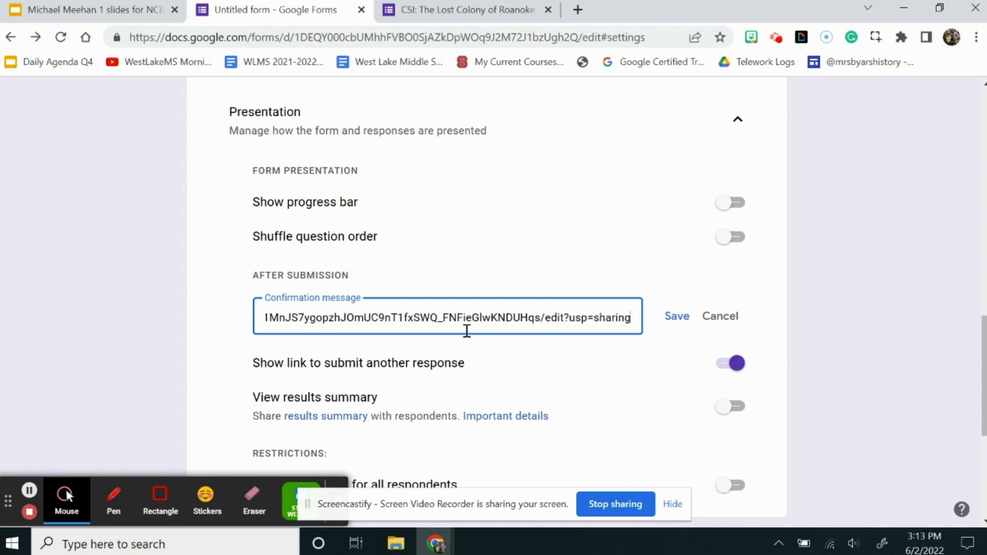
{"action": "left_click", "coordinate": [678, 316]}
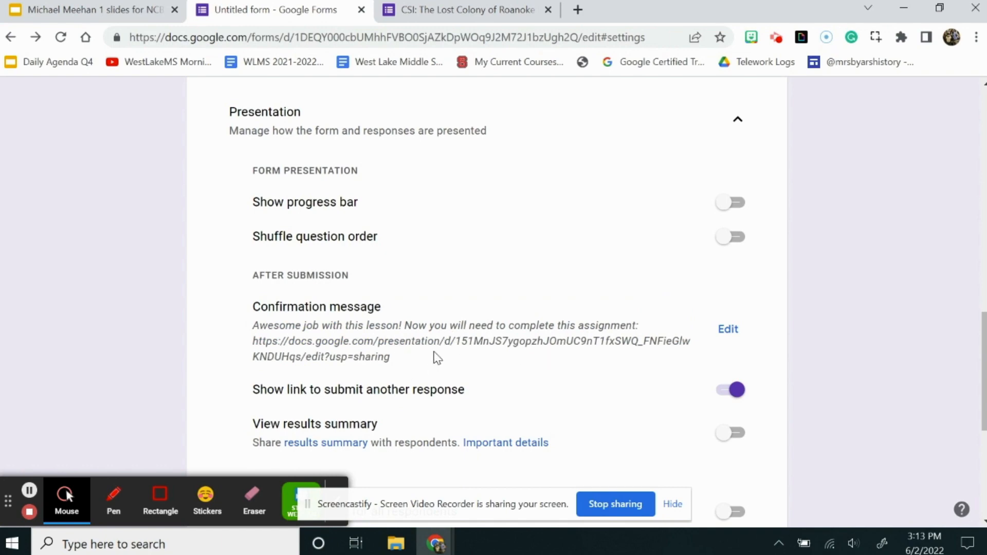
Preview the form, submit a response with Britain as the answer, and open the assignment link in the confirmation message.
{"action": "scroll", "coordinate": [561, 330], "scroll_direction": "up", "scroll_amount": 15}
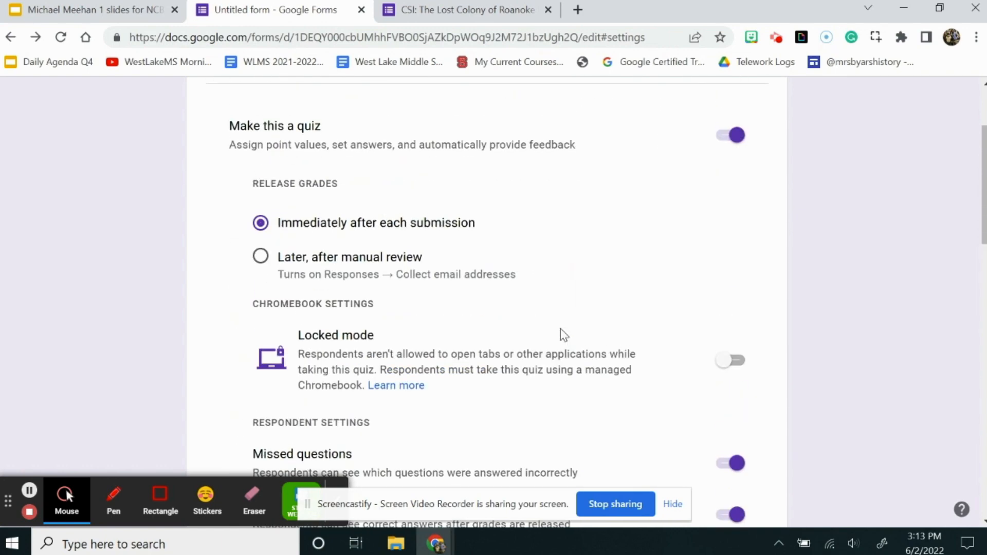
{"action": "left_click", "coordinate": [727, 102]}
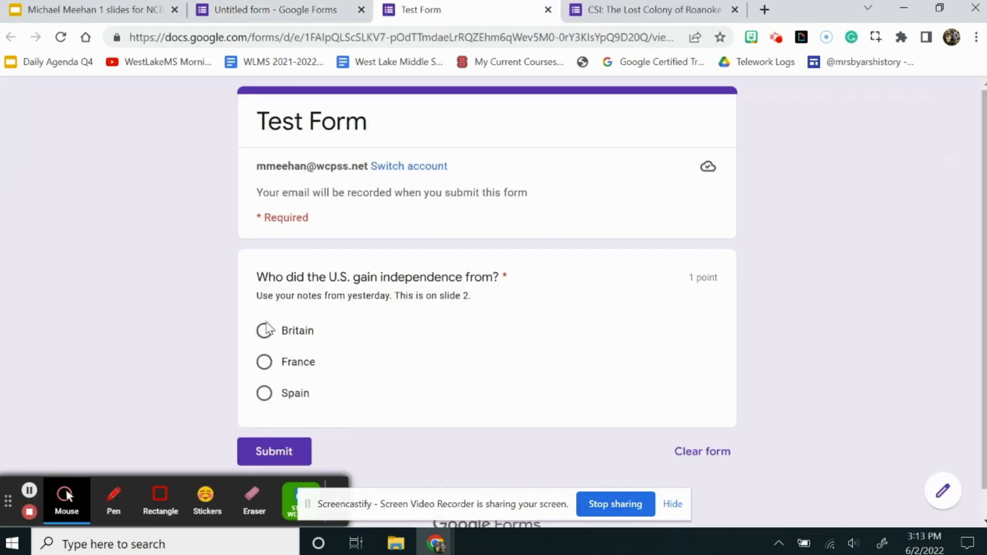
{"action": "left_click", "coordinate": [265, 332]}
{"action": "left_click", "coordinate": [288, 452]}
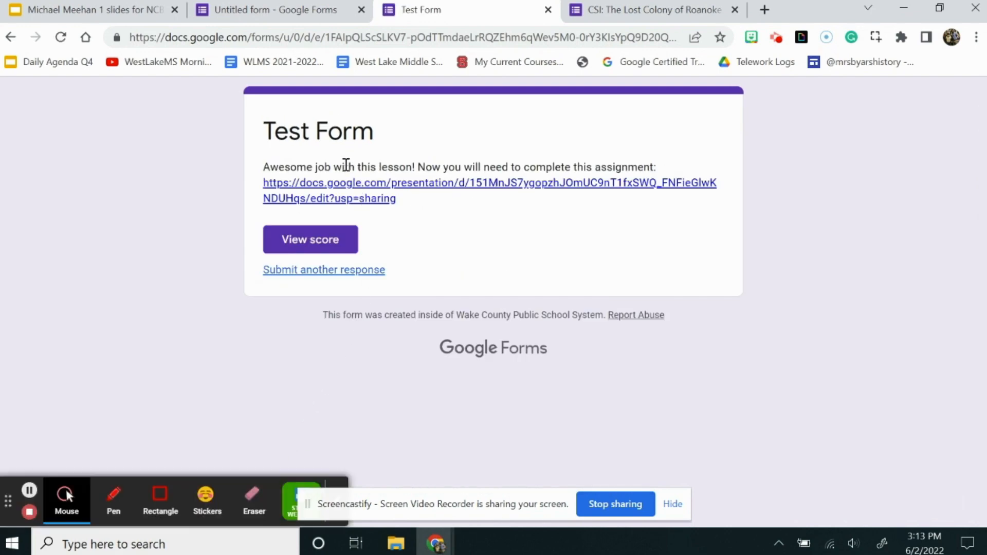
{"action": "left_click", "coordinate": [344, 192]}
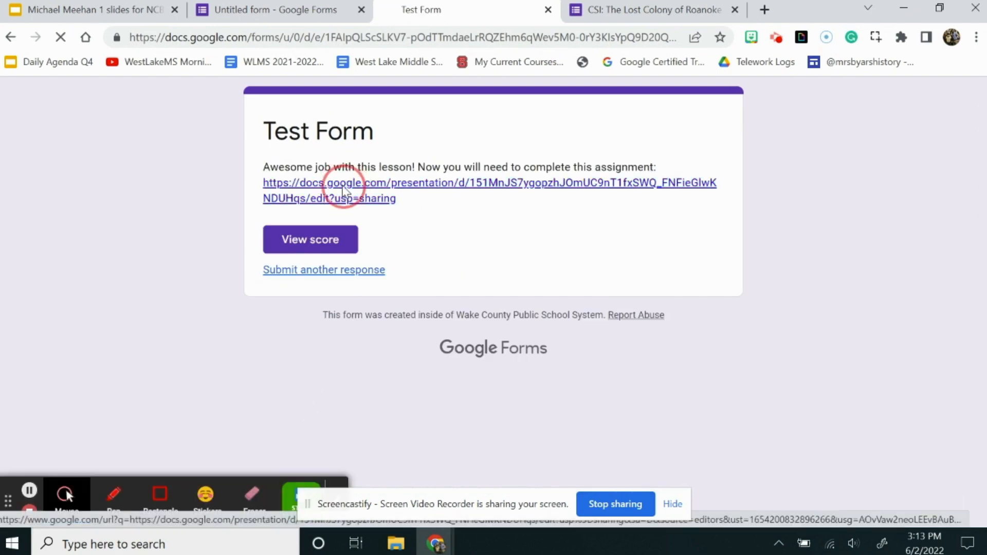